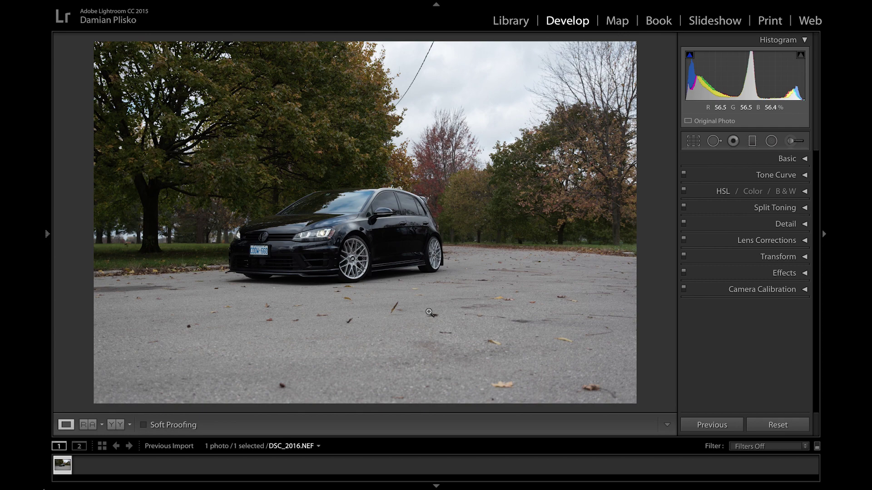
Compare the photo with the Sigma lens profile corrections off and on, leaving Enable Profile Corrections active.
{"action": "key", "text": "ctrl+6"}
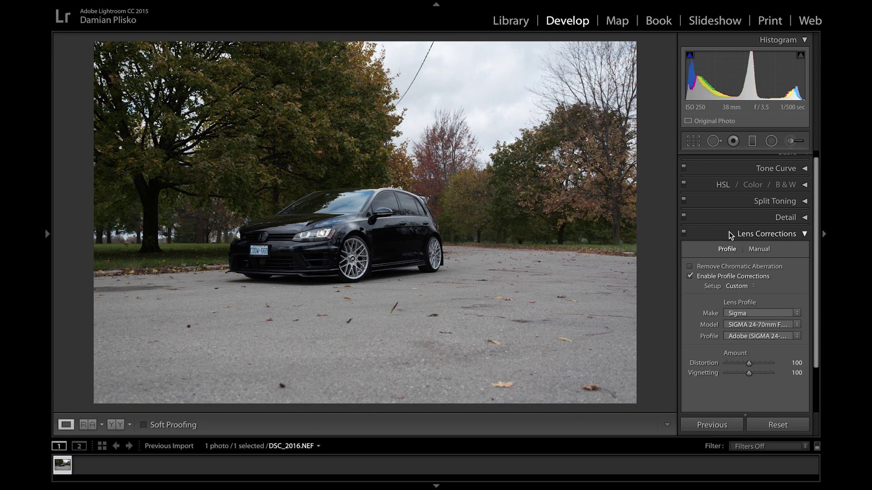
{"action": "scroll", "coordinate": [759, 234], "scroll_direction": "up", "scroll_amount": 1}
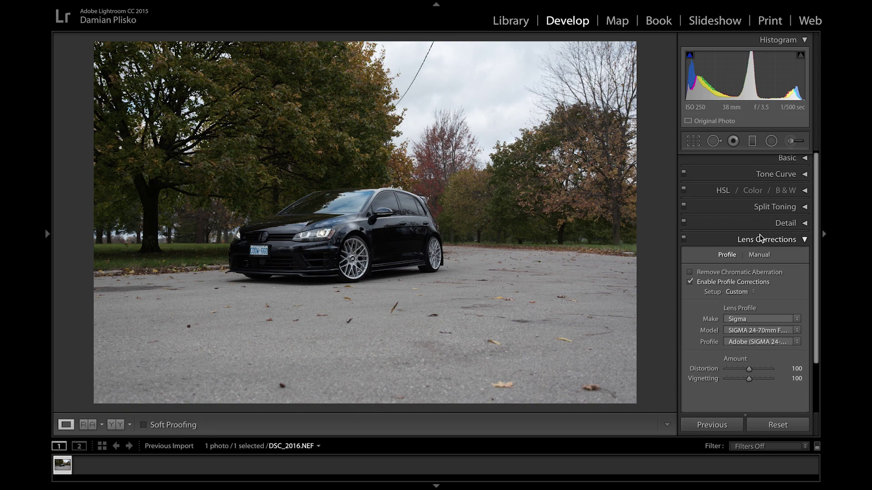
{"action": "scroll", "coordinate": [777, 248], "scroll_direction": "down", "scroll_amount": 1}
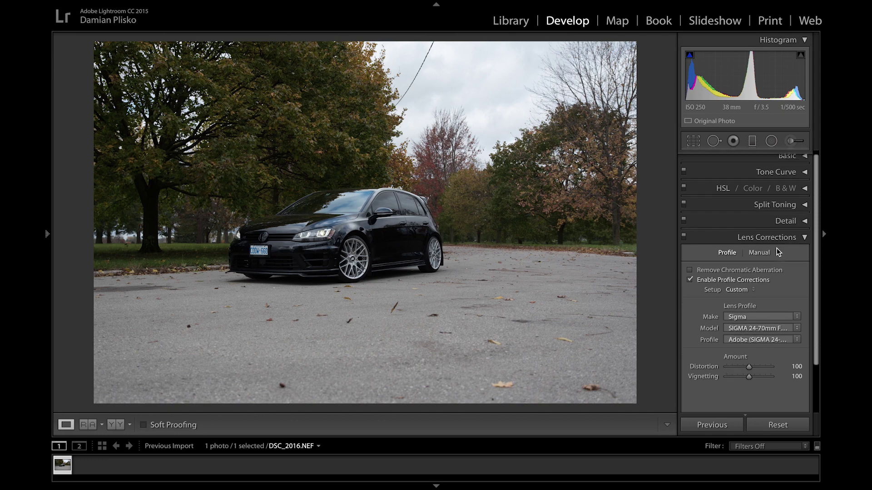
{"action": "left_click", "coordinate": [690, 276]}
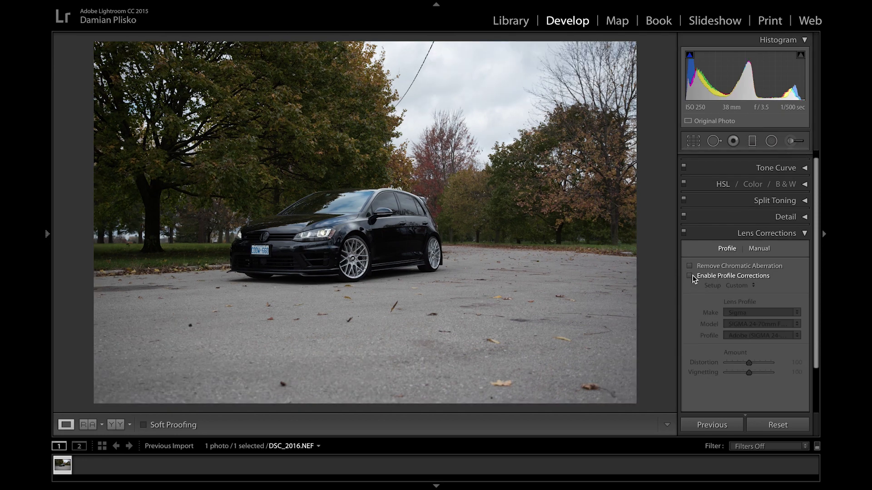
{"action": "left_click", "coordinate": [690, 276]}
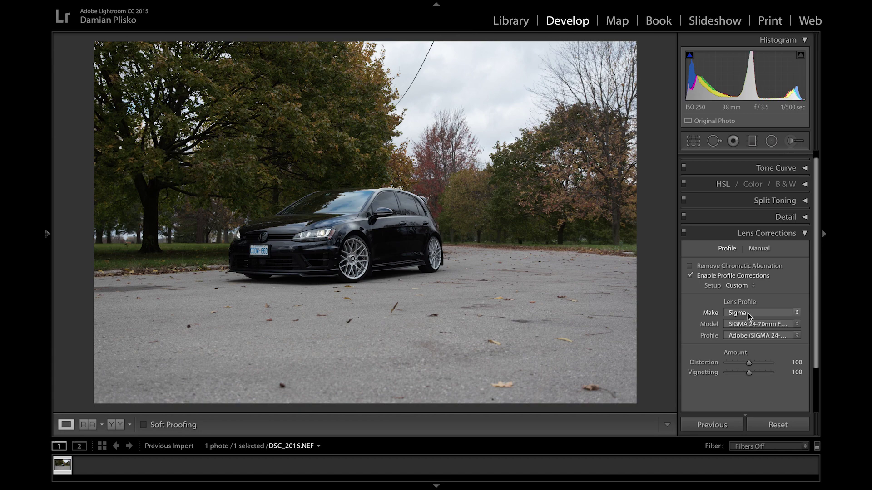
Enable Remove Chromatic Aberration in the lens corrections and collapse that section.
{"action": "left_click", "coordinate": [691, 267]}
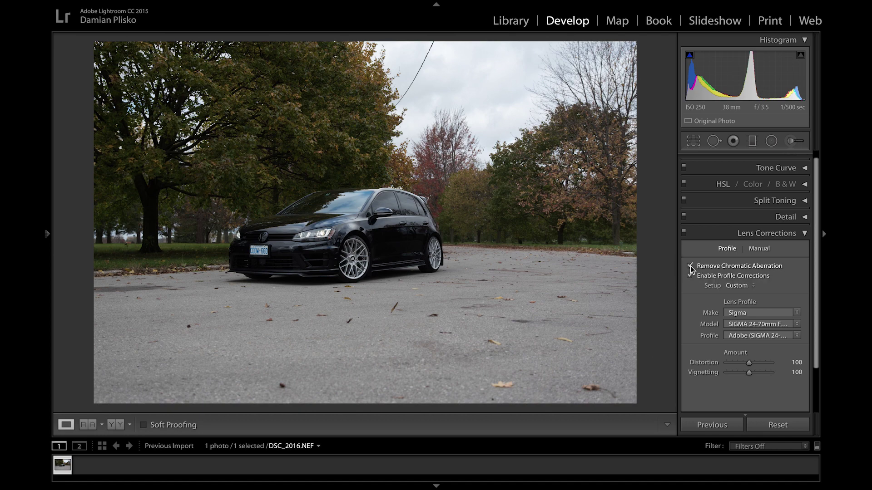
{"action": "scroll", "coordinate": [754, 270], "scroll_direction": "down", "scroll_amount": 1}
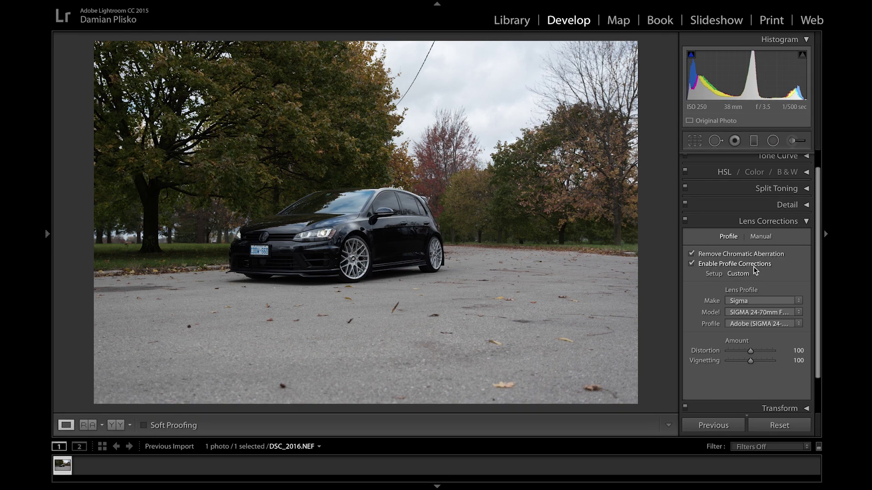
{"action": "left_click", "coordinate": [806, 222]}
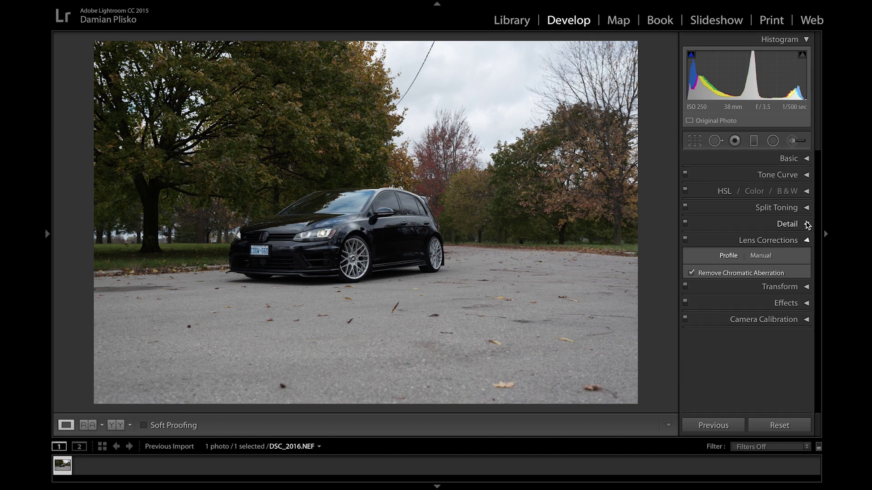
Set the camera calibration profile to Camera Standard.
{"action": "left_click", "coordinate": [805, 289]}
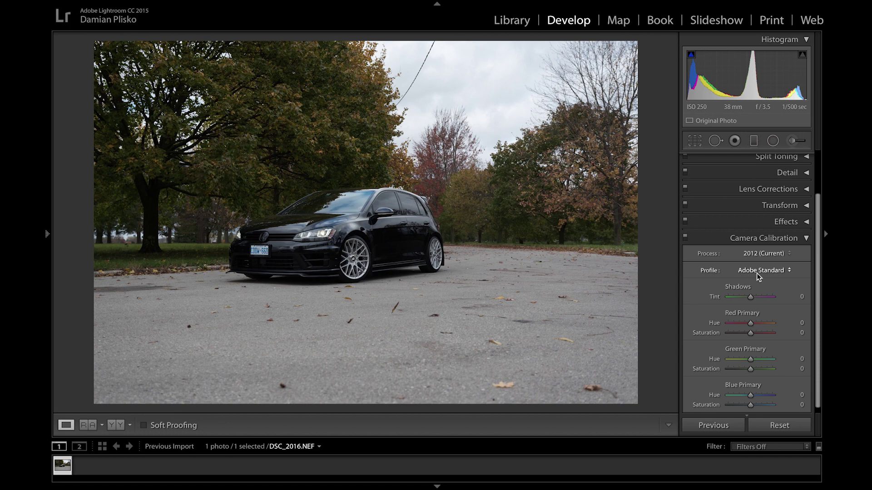
{"action": "left_click", "coordinate": [788, 270]}
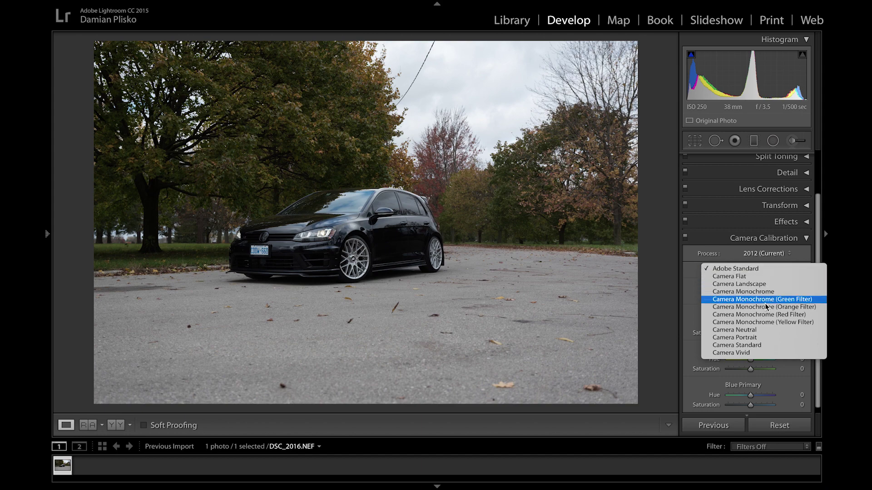
{"action": "left_click", "coordinate": [758, 344]}
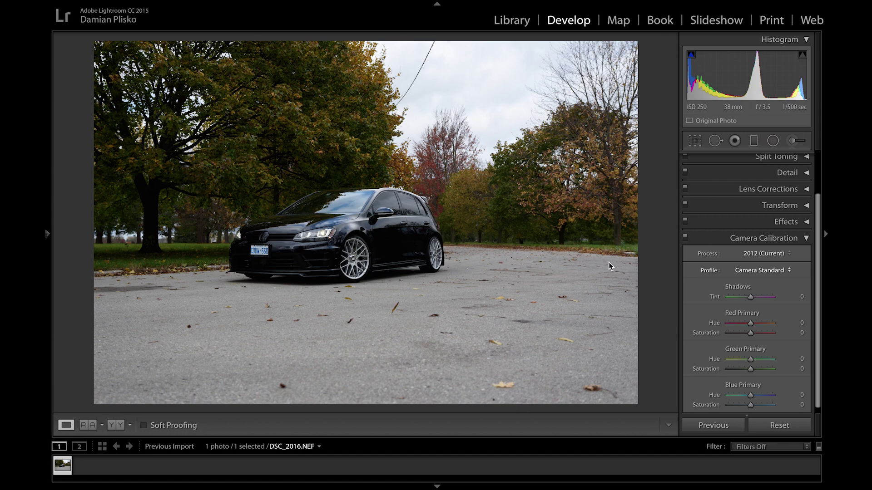
Try the Camera Landscape and Camera Flat calibration profiles on the photo and switch back to Camera Standard.
{"action": "left_click", "coordinate": [764, 271]}
{"action": "left_click", "coordinate": [750, 208]}
{"action": "left_click", "coordinate": [750, 270]}
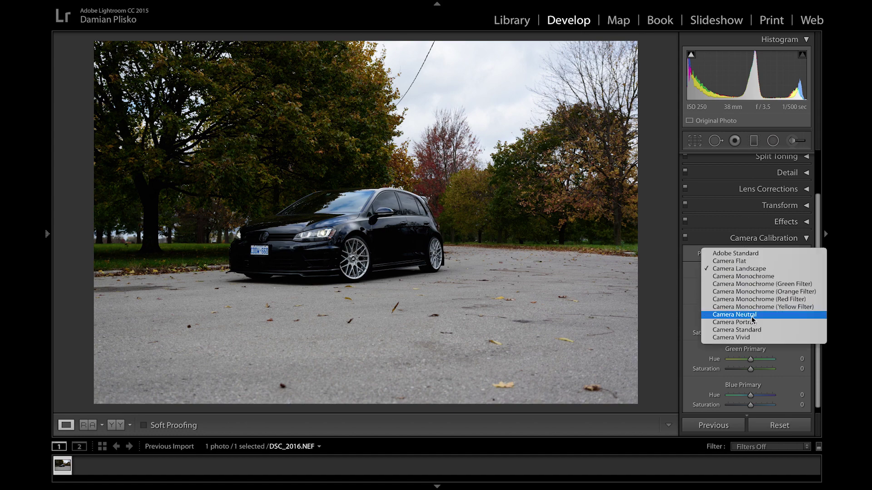
{"action": "left_click", "coordinate": [755, 263]}
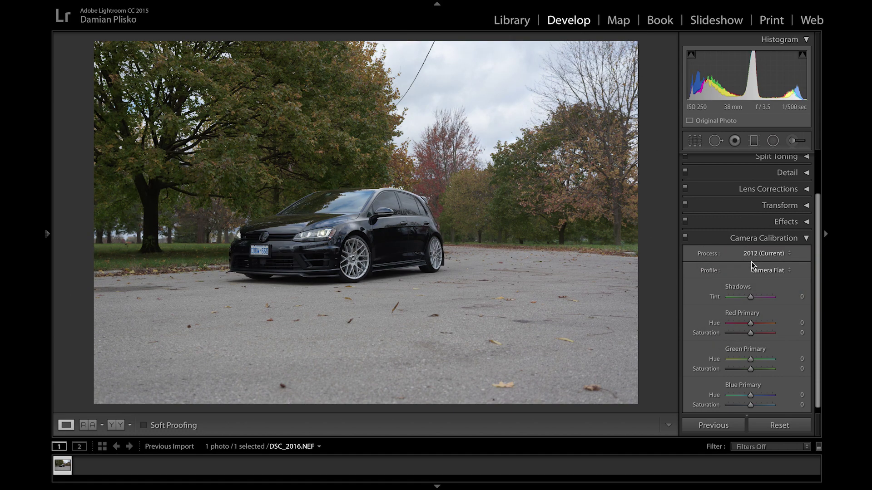
{"action": "left_click", "coordinate": [754, 271]}
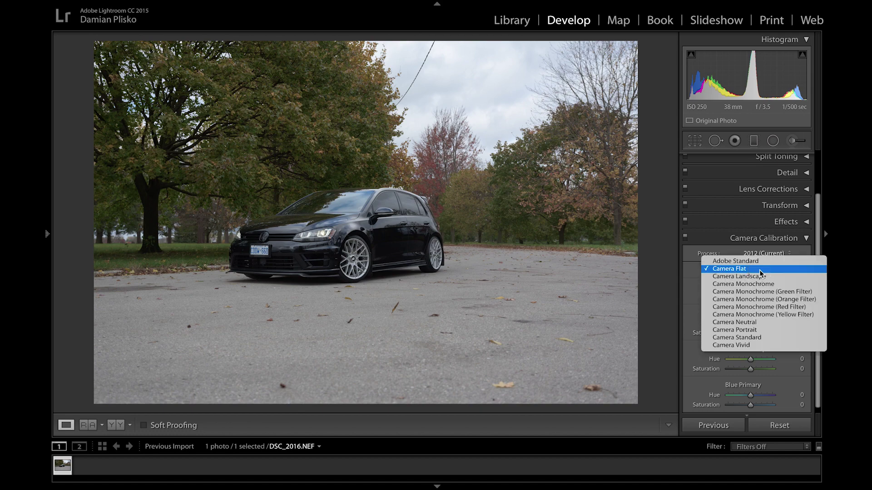
{"action": "left_click", "coordinate": [751, 337]}
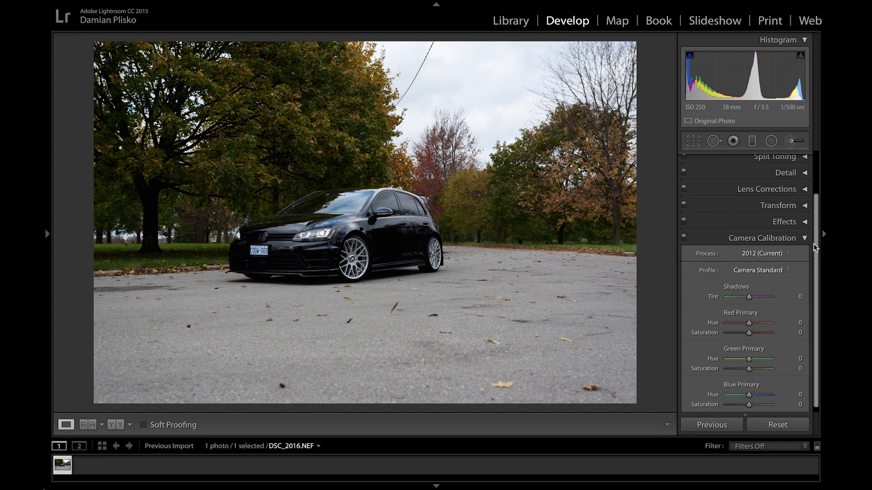
{"action": "left_click", "coordinate": [803, 238]}
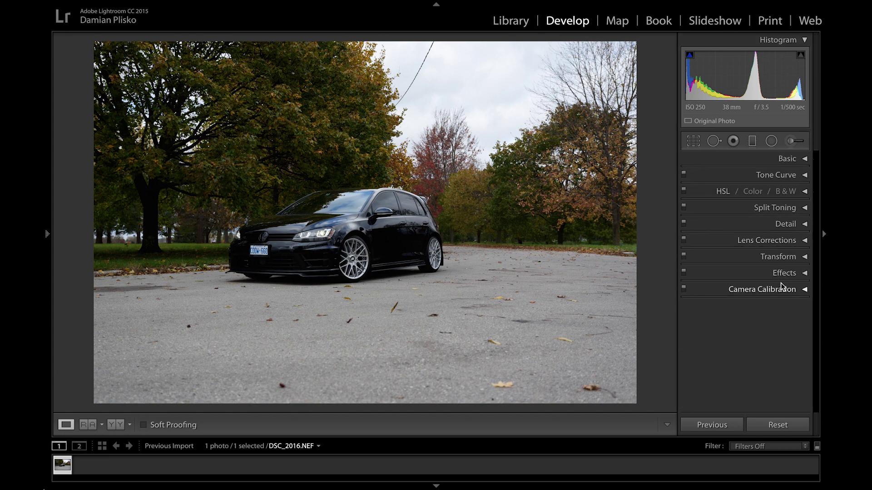
Try raising the photo's exposure to +0.50 in the Basic adjustments and undo the change.
{"action": "left_click", "coordinate": [807, 159]}
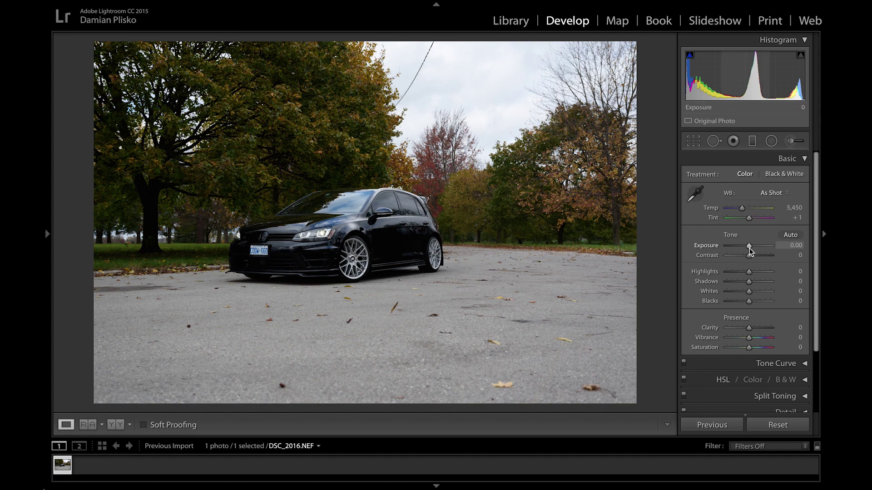
{"action": "left_click_drag", "start_coordinate": [750, 249], "coordinate": [752, 250]}
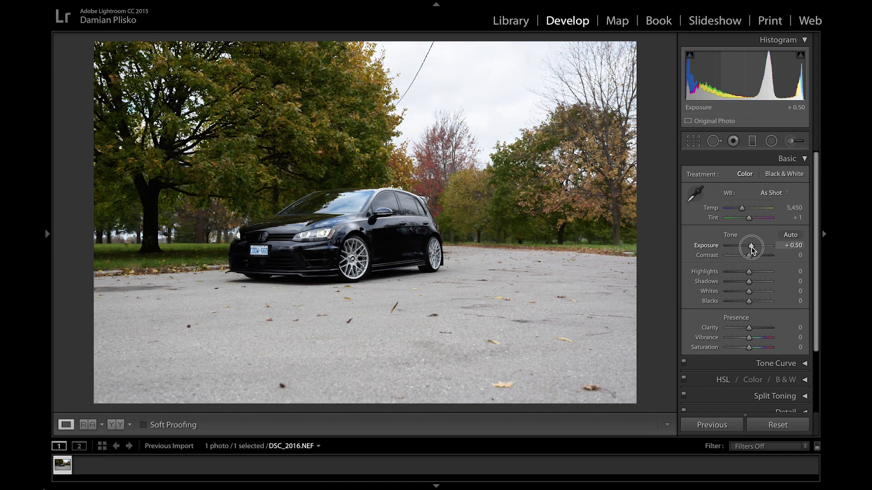
{"action": "key", "text": "ctrl+z"}
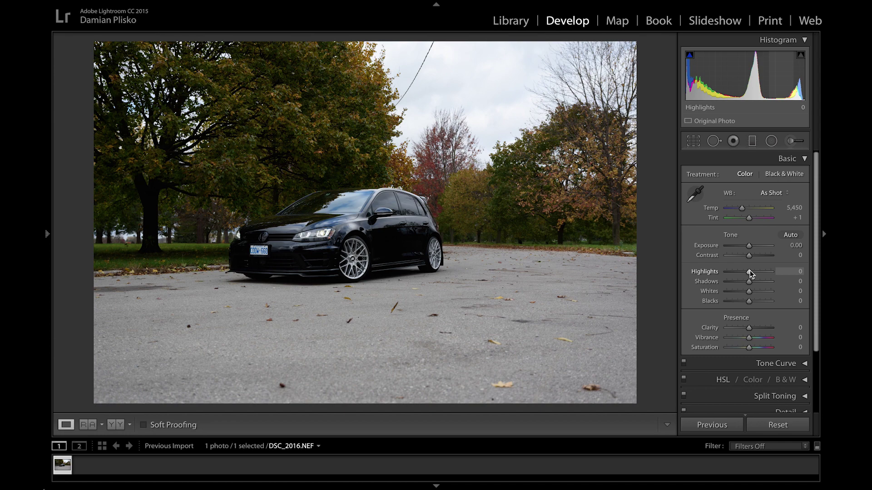
Recover sky and shadow detail by setting Highlights to −100 and Shadows to +90.
{"action": "left_click_drag", "start_coordinate": [750, 270], "coordinate": [724, 272]}
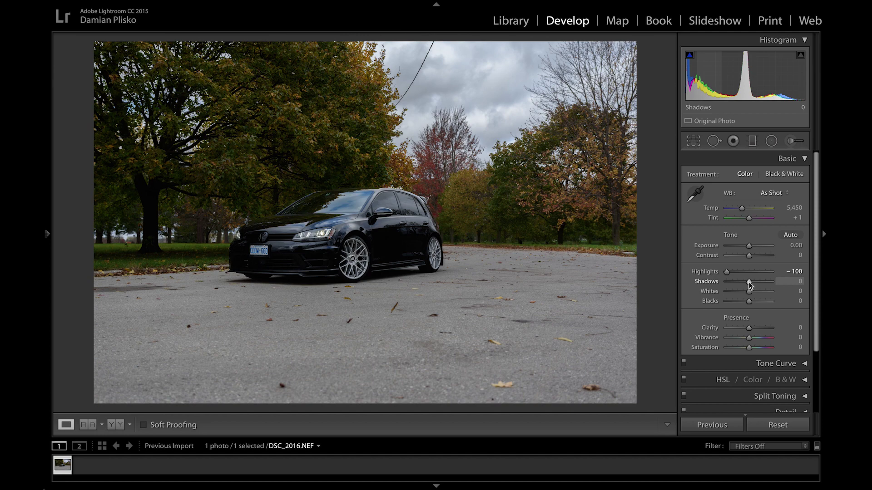
{"action": "left_click_drag", "start_coordinate": [749, 284], "coordinate": [769, 284]}
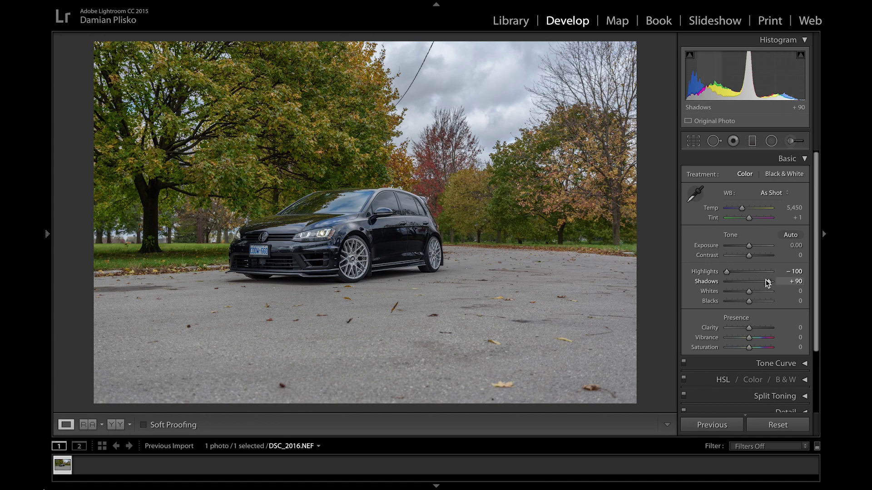
{"action": "left_click_drag", "start_coordinate": [768, 280], "coordinate": [768, 282]}
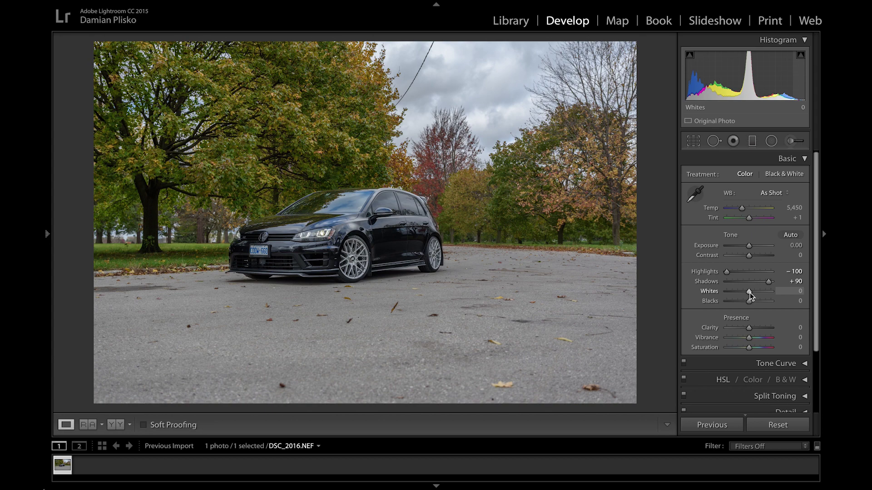
Fine-tune the white and black points using the clipping preview, finishing with Whites at 0 and Blacks at −40.
{"action": "key", "text": "alt"}
{"action": "mouse_move", "coordinate": [750, 291]}
{"action": "left_mouse_down"}
{"action": "mouse_move", "coordinate": [741, 295]}
{"action": "mouse_move", "coordinate": [775, 296]}
{"action": "mouse_move", "coordinate": [746, 296]}
{"action": "left_mouse_up"}
{"action": "key", "text": "alt"}
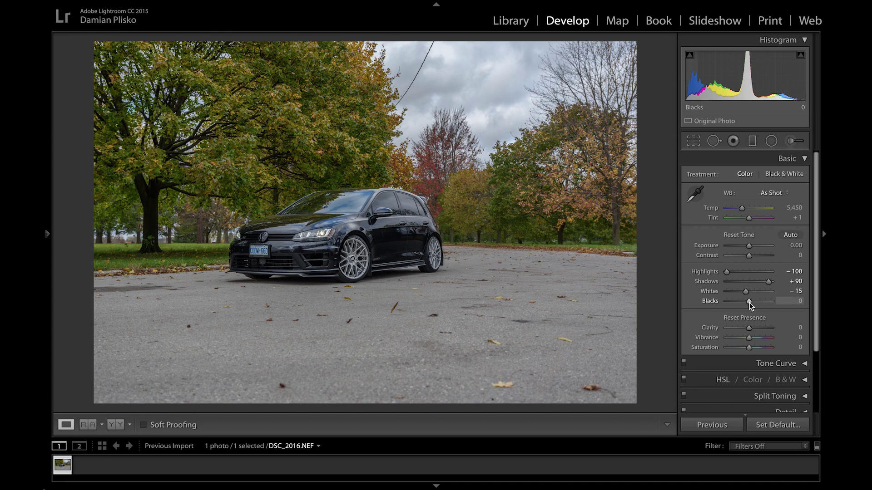
{"action": "mouse_move", "coordinate": [749, 304]}
{"action": "left_mouse_down"}
{"action": "mouse_move", "coordinate": [759, 302]}
{"action": "mouse_move", "coordinate": [738, 302]}
{"action": "left_mouse_up"}
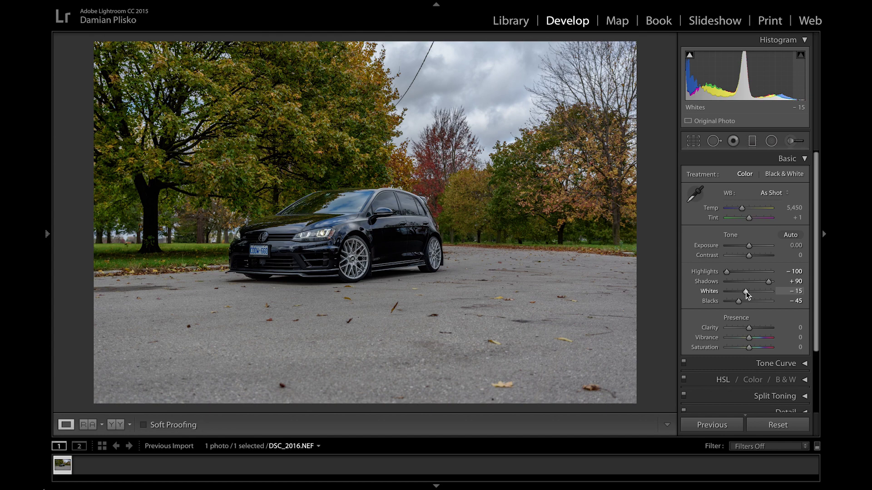
{"action": "left_click_drag", "start_coordinate": [745, 291], "coordinate": [739, 301]}
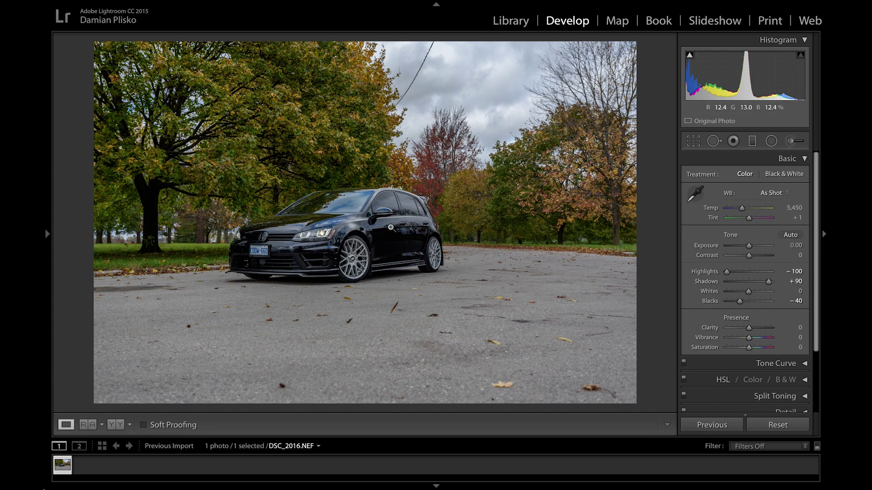
Test the Clarity effect at its +100 maximum and settle on a Clarity of +15.
{"action": "scroll", "coordinate": [734, 305], "scroll_direction": "down", "scroll_amount": 1}
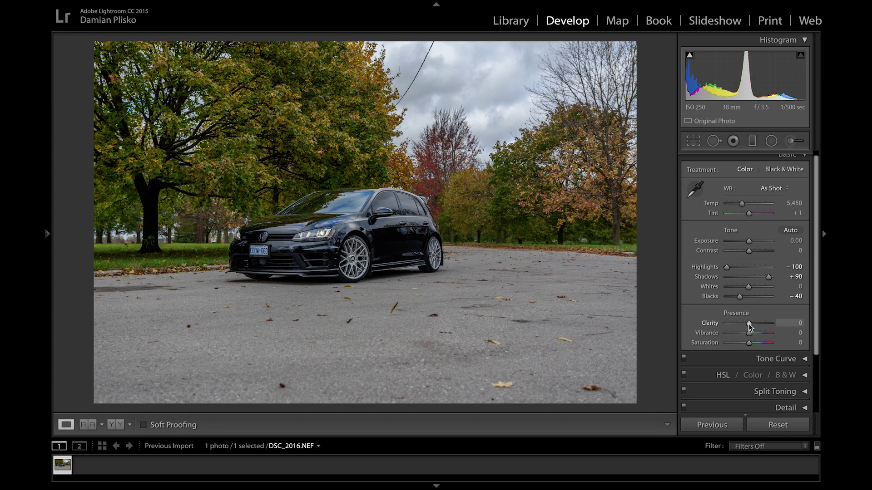
{"action": "left_click_drag", "start_coordinate": [749, 323], "coordinate": [771, 325]}
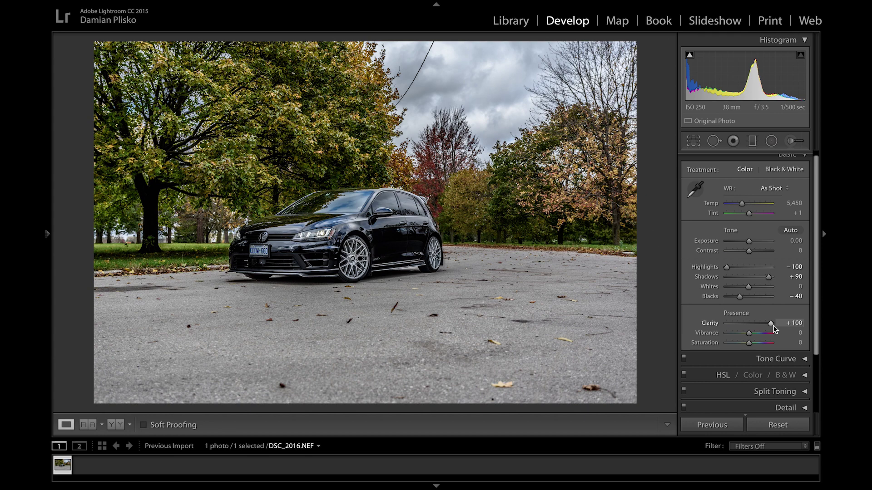
{"action": "left_click_drag", "start_coordinate": [770, 324], "coordinate": [748, 325]}
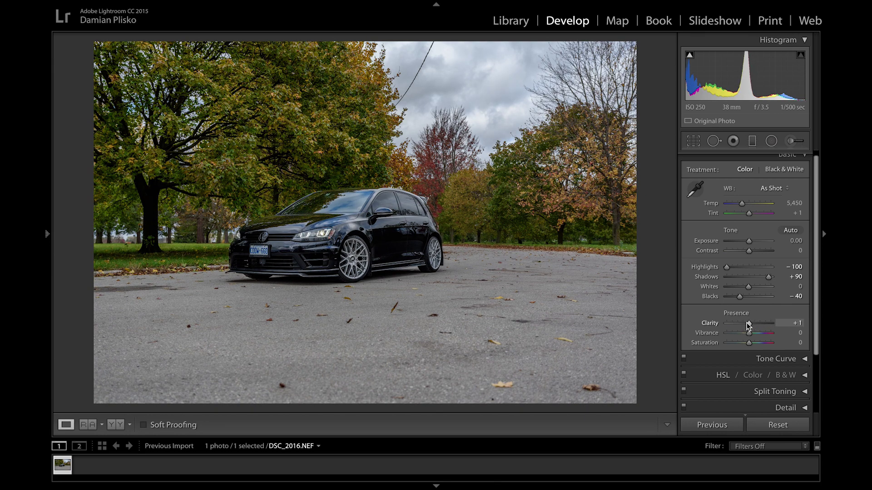
{"action": "left_click_drag", "start_coordinate": [749, 325], "coordinate": [750, 326]}
{"action": "left_click_drag", "start_coordinate": [750, 325], "coordinate": [752, 326]}
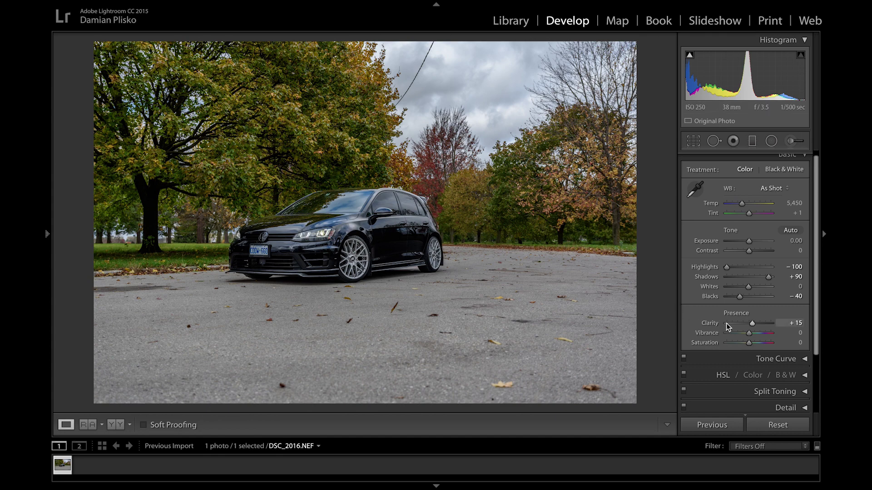
Set the photo's Vibrance to +10.
{"action": "left_click", "coordinate": [750, 335]}
{"action": "left_click_drag", "start_coordinate": [749, 335], "coordinate": [752, 335]}
{"action": "scroll", "coordinate": [771, 347], "scroll_direction": "up", "scroll_amount": 1}
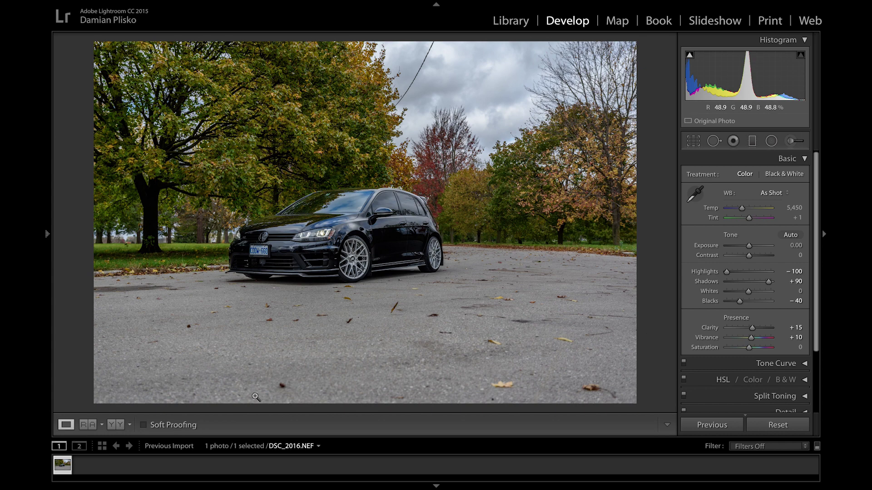
Compare the original and edited photo in the Before/After Left/Right view and return to the single-image view.
{"action": "left_click", "coordinate": [130, 426]}
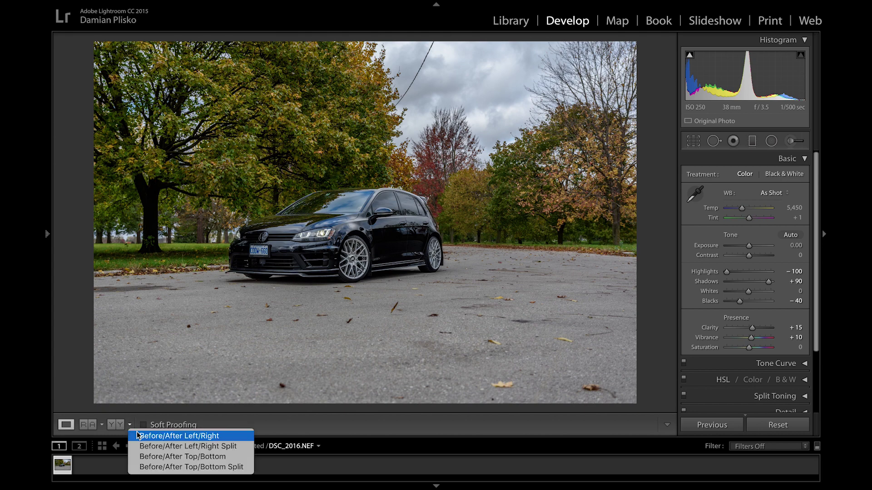
{"action": "left_click", "coordinate": [138, 436]}
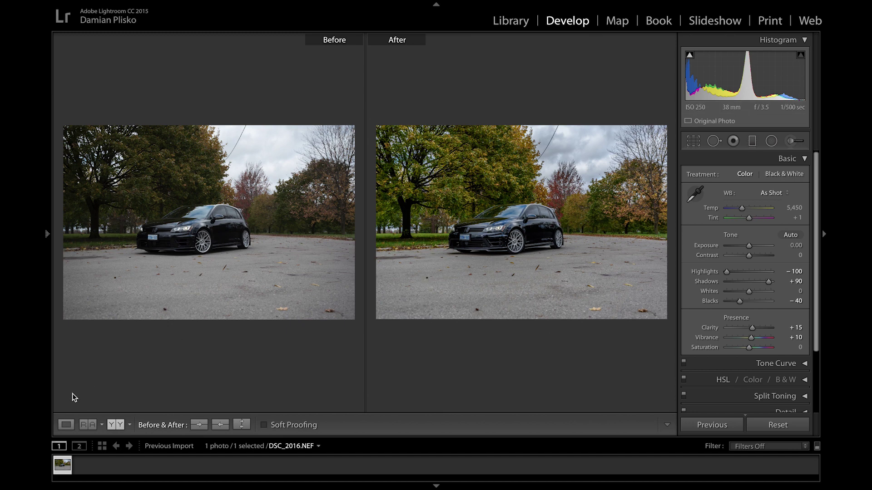
{"action": "left_click", "coordinate": [64, 425]}
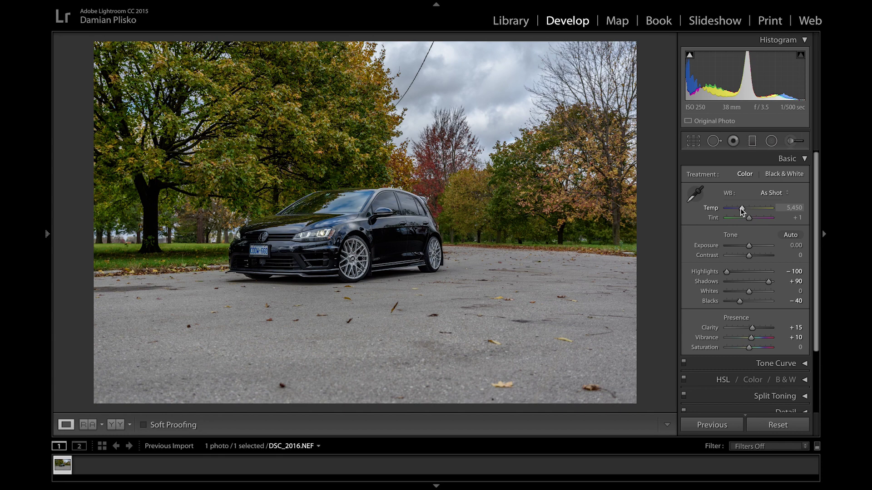
Cool the white balance by lowering the temperature to about 5,032 and collapse the Basic adjustments.
{"action": "left_click_drag", "start_coordinate": [742, 211], "coordinate": [740, 211]}
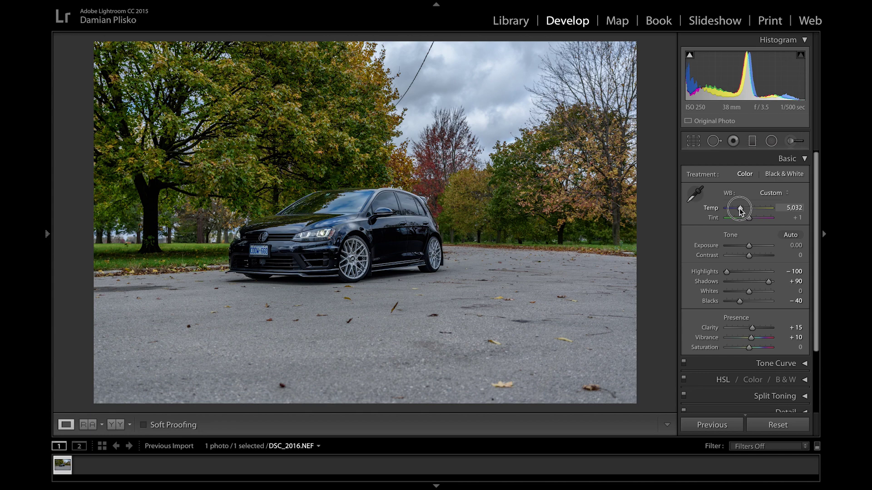
{"action": "left_click_drag", "start_coordinate": [741, 212], "coordinate": [741, 212]}
{"action": "left_click", "coordinate": [805, 159]}
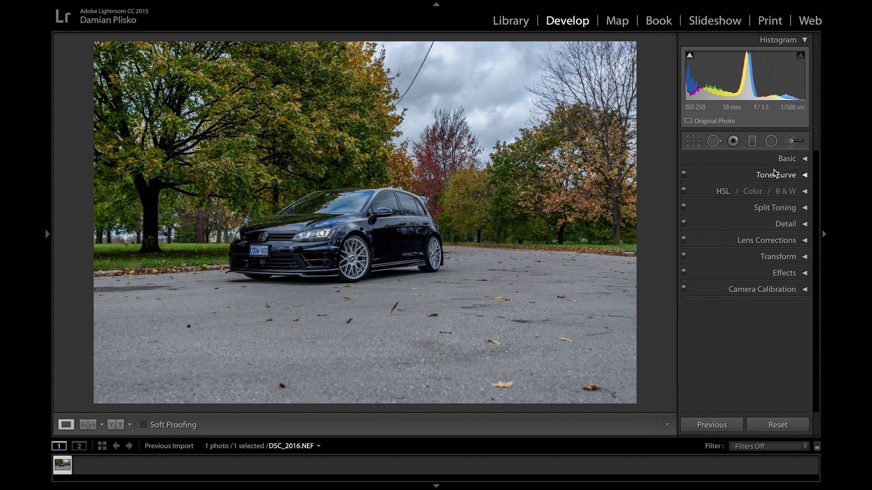
Set the HSL saturation to +75 for Yellow, +10 for Green, −71 for Aqua and −70 for Blue.
{"action": "left_click", "coordinate": [806, 192]}
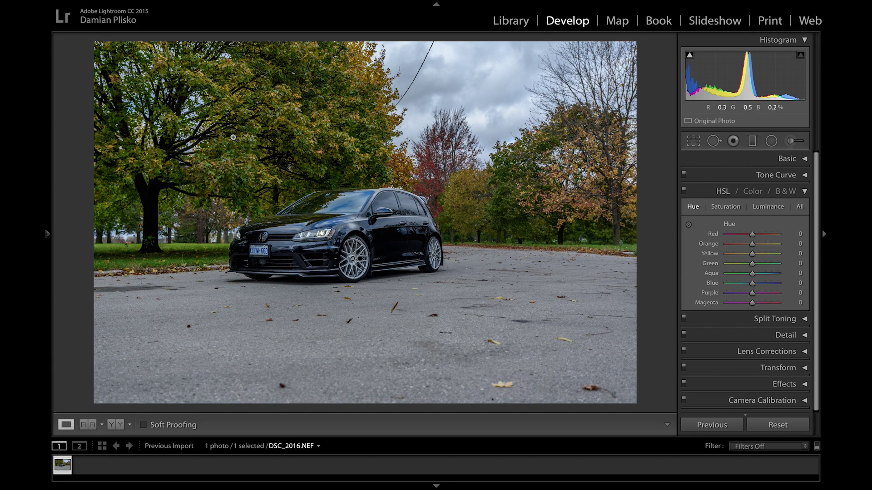
{"action": "left_click", "coordinate": [726, 207]}
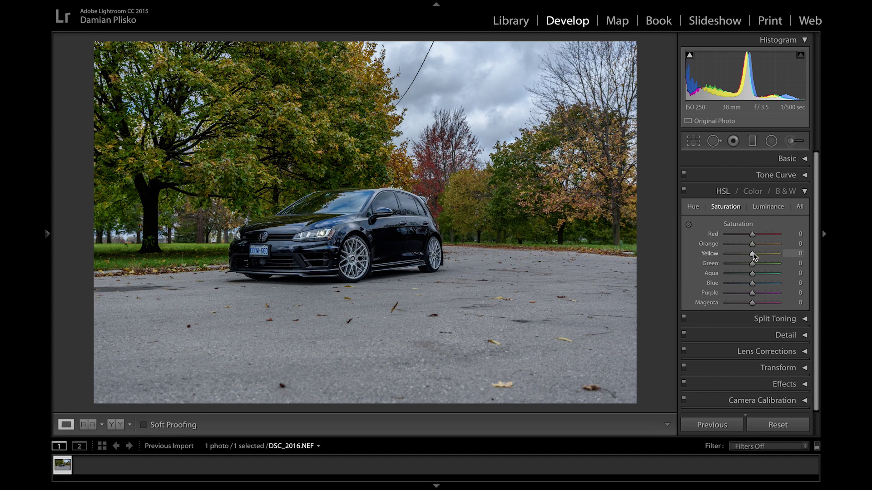
{"action": "left_click_drag", "start_coordinate": [753, 253], "coordinate": [771, 253]}
{"action": "left_click_drag", "start_coordinate": [752, 263], "coordinate": [752, 263]}
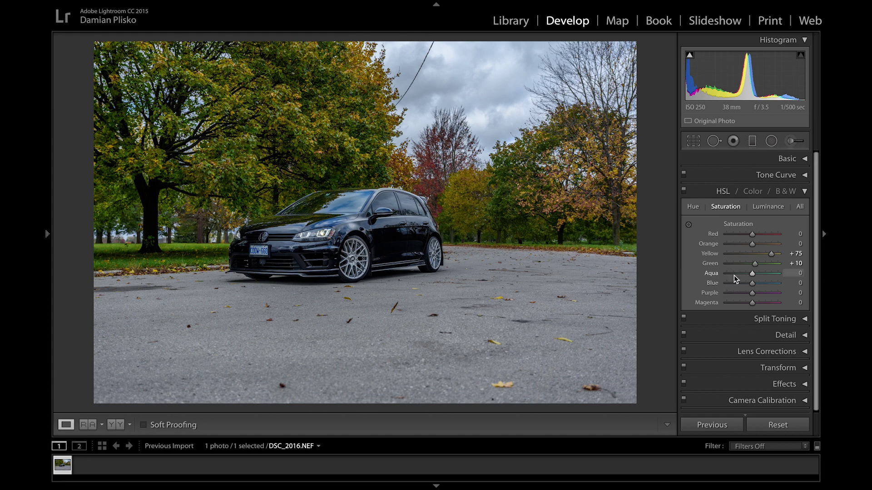
{"action": "left_click", "coordinate": [748, 282]}
{"action": "left_click_drag", "start_coordinate": [750, 283], "coordinate": [733, 275]}
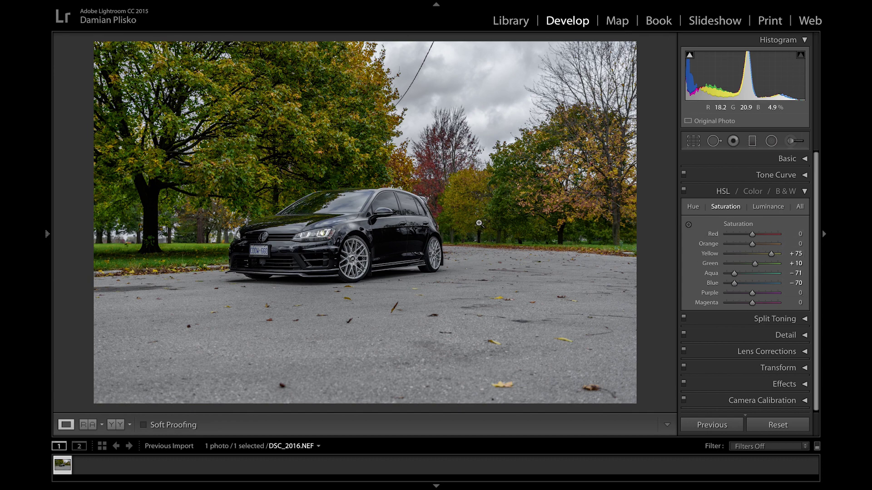
Set the HSL hue to +29 for Orange, −50 for Yellow, −100 for Green, −82 for Aqua and +100 for Red.
{"action": "left_click", "coordinate": [693, 207]}
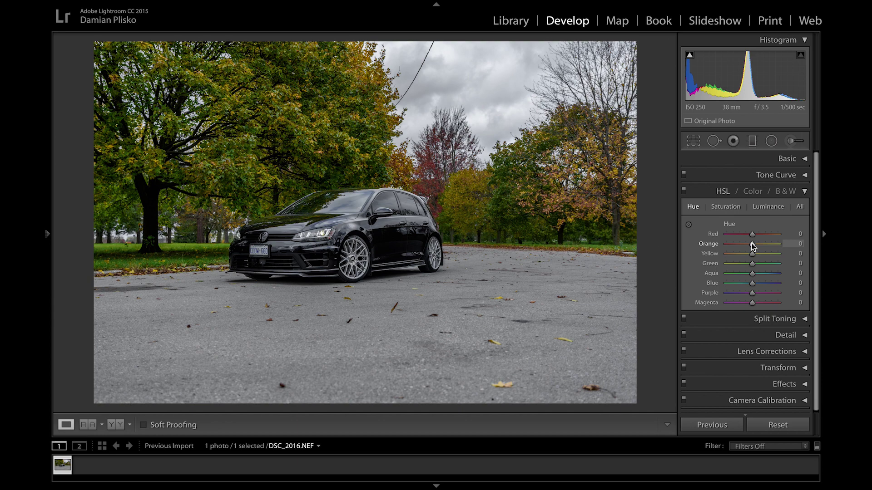
{"action": "left_click_drag", "start_coordinate": [750, 243], "coordinate": [759, 244]}
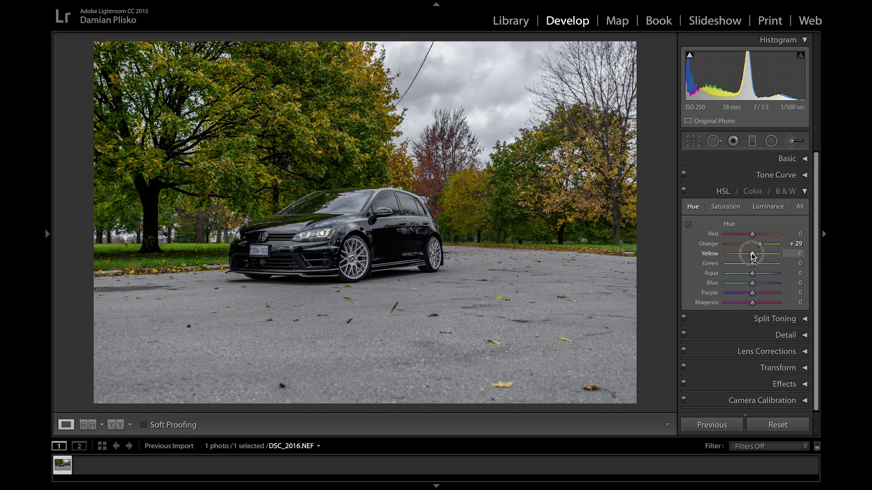
{"action": "left_click_drag", "start_coordinate": [751, 254], "coordinate": [739, 252]}
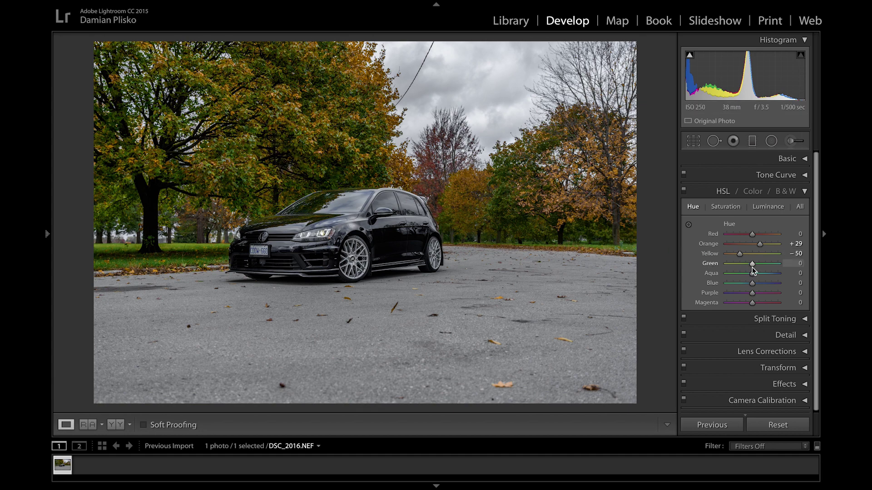
{"action": "left_click_drag", "start_coordinate": [753, 266], "coordinate": [718, 264]}
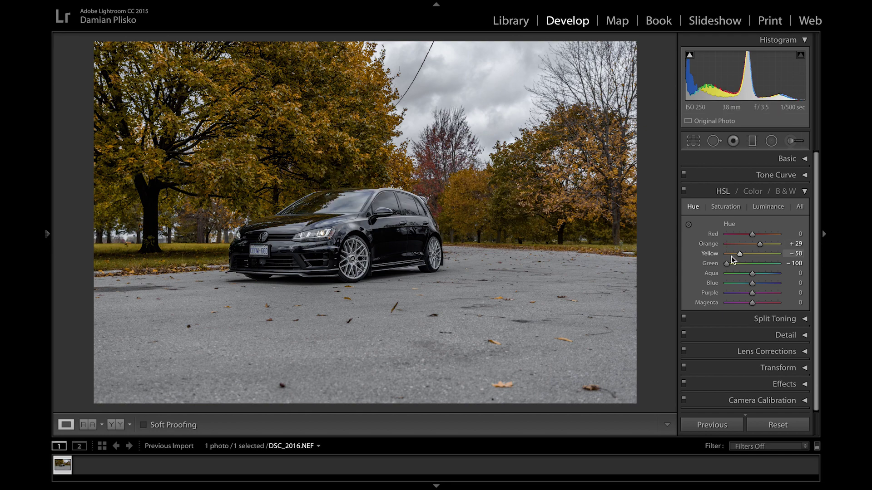
{"action": "left_click_drag", "start_coordinate": [752, 273], "coordinate": [732, 275]}
{"action": "left_click_drag", "start_coordinate": [752, 234], "coordinate": [791, 235]}
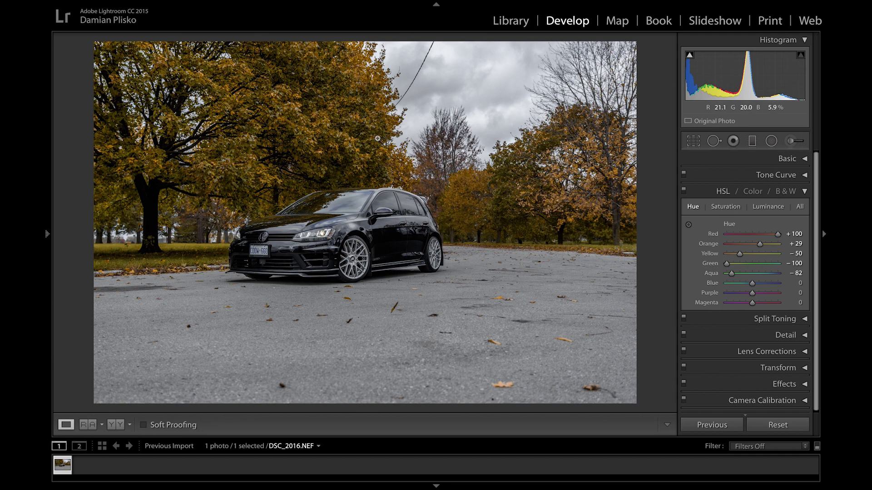
Nudge the Yellow saturation to +76, set the Yellow luminance to +50, and collapse the HSL adjustments.
{"action": "left_click", "coordinate": [726, 205]}
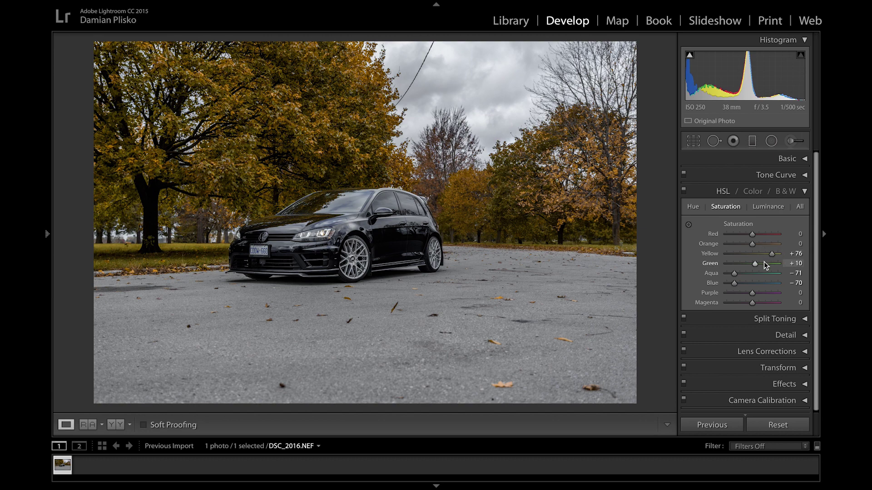
{"action": "left_click", "coordinate": [763, 208]}
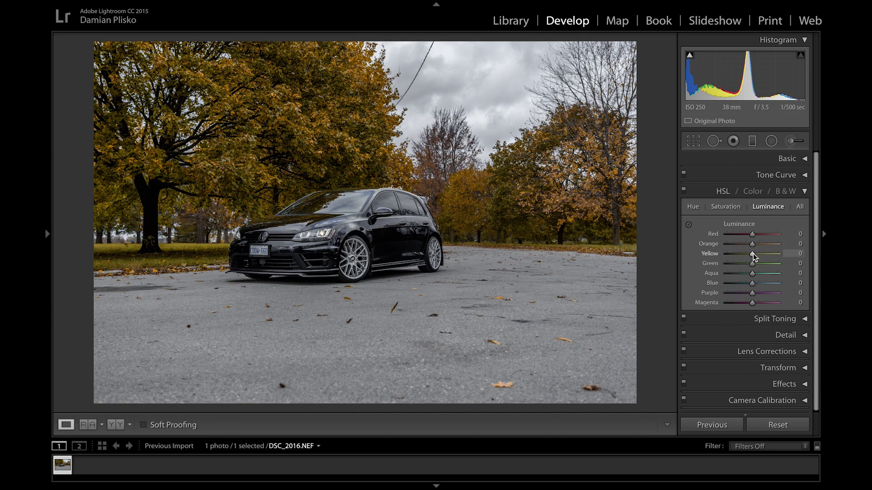
{"action": "mouse_move", "coordinate": [753, 253]}
{"action": "left_mouse_down"}
{"action": "mouse_move", "coordinate": [774, 257]}
{"action": "mouse_move", "coordinate": [766, 258]}
{"action": "left_mouse_up"}
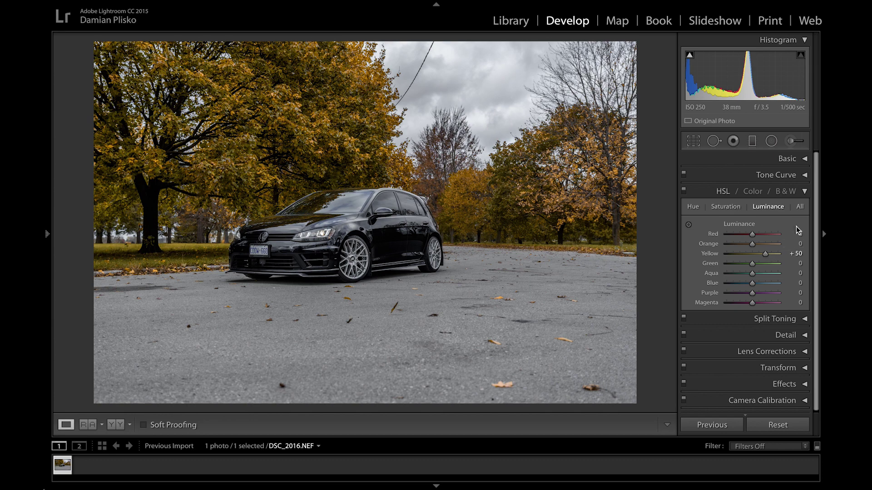
{"action": "left_click", "coordinate": [804, 192]}
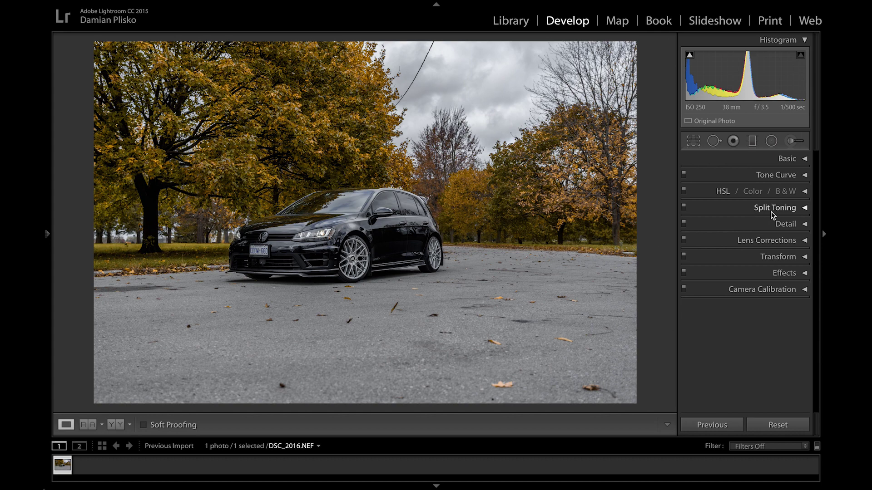
Inspect the car's detail up close and set the Sharpening Amount to 70.
{"action": "left_click", "coordinate": [804, 225]}
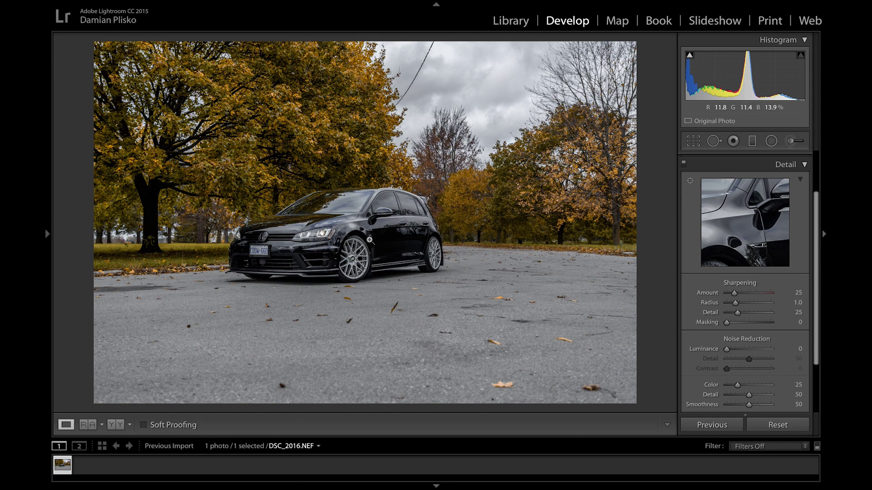
{"action": "left_click", "coordinate": [370, 240]}
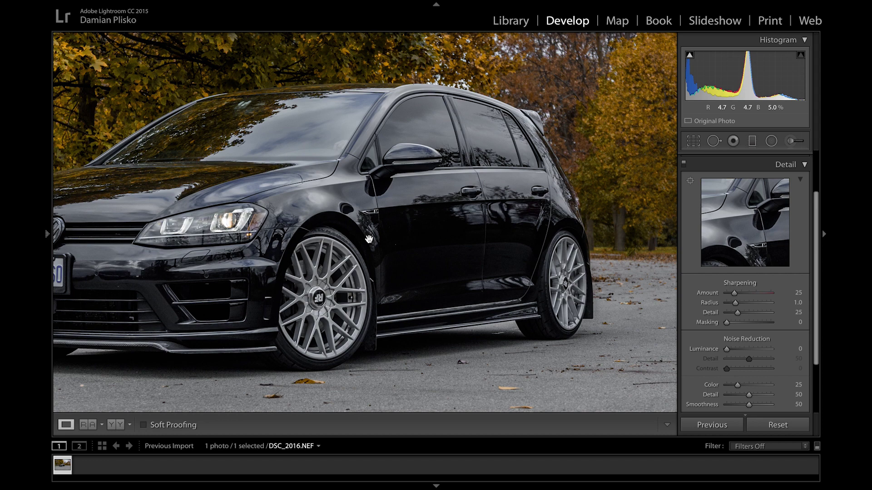
{"action": "left_click", "coordinate": [369, 239]}
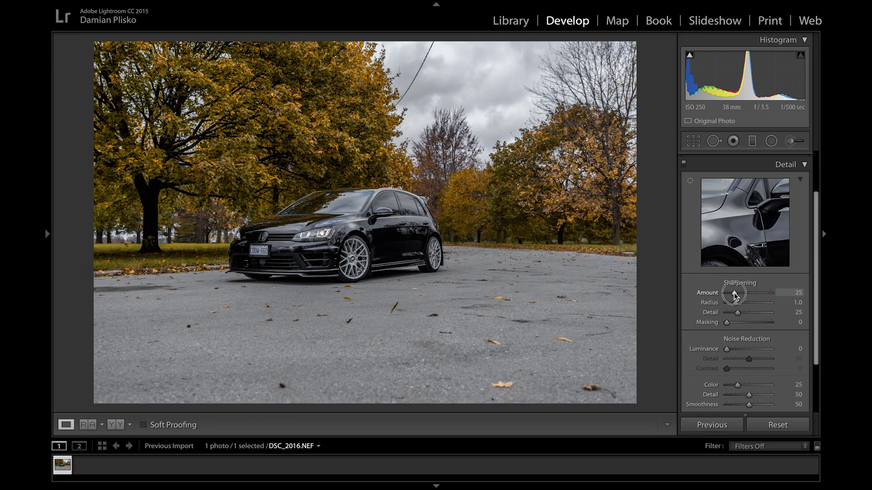
{"action": "left_click_drag", "start_coordinate": [734, 295], "coordinate": [749, 296]}
{"action": "left_click", "coordinate": [798, 292]}
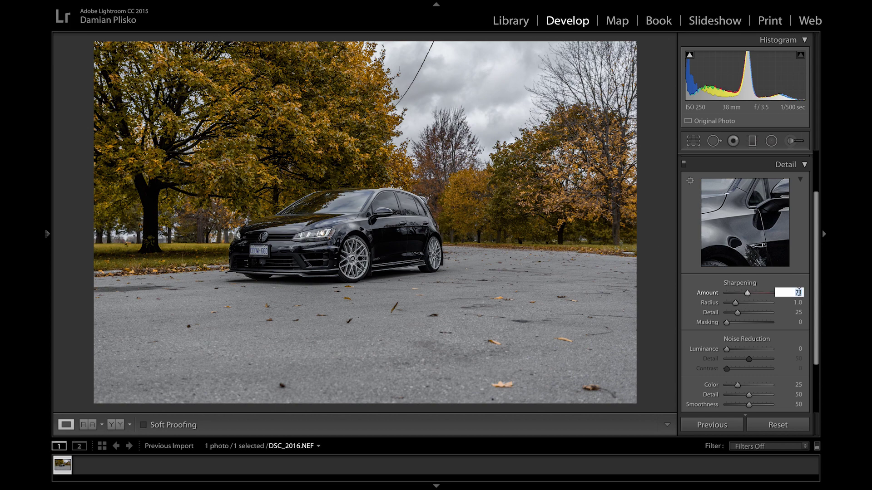
{"action": "key", "text": "Return"}
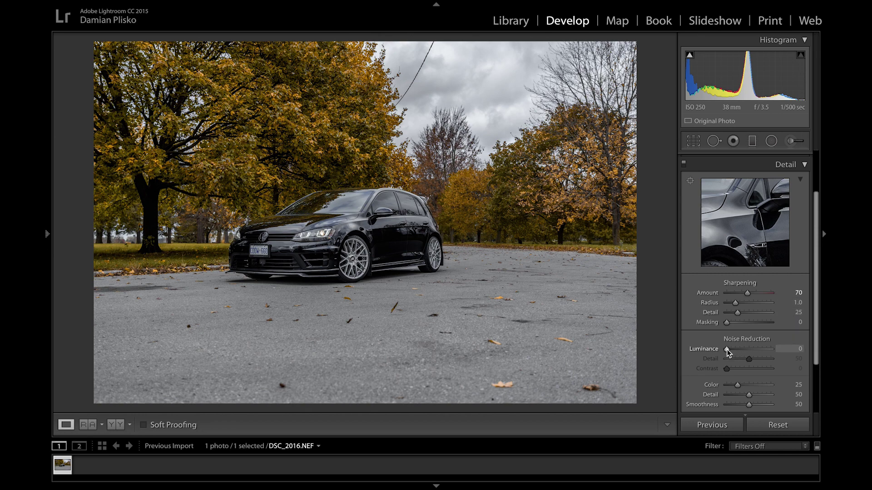
Set the Luminance noise reduction to 40, check the car up close, and collapse the Detail adjustments.
{"action": "left_click_drag", "start_coordinate": [727, 350], "coordinate": [746, 350]}
{"action": "left_click", "coordinate": [792, 348]}
{"action": "type", "text": "40"}
{"action": "key", "text": "Return"}
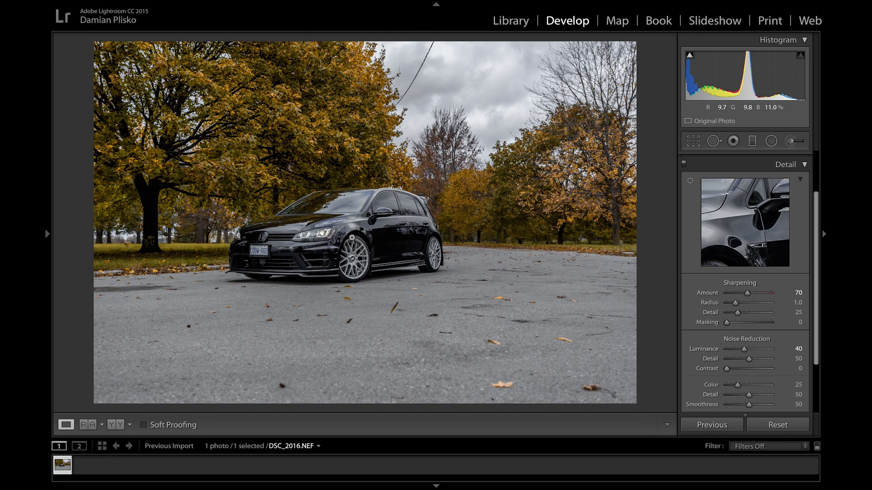
{"action": "left_click", "coordinate": [356, 244]}
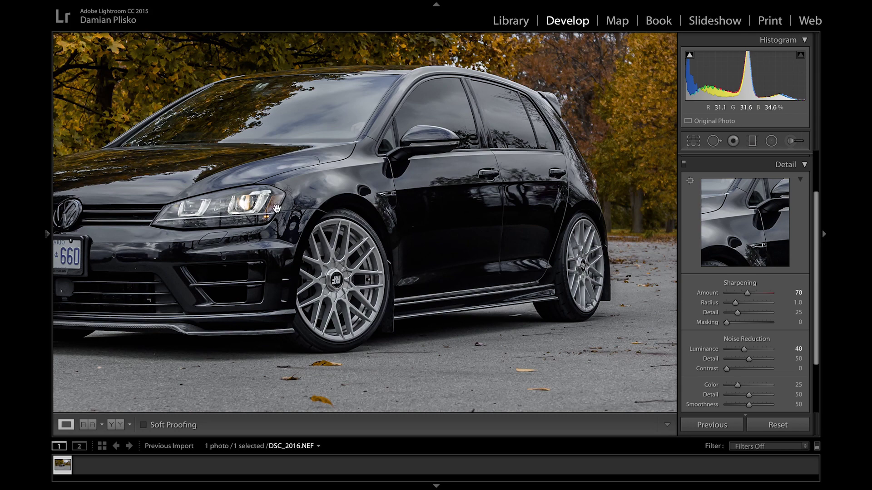
{"action": "left_click", "coordinate": [341, 241]}
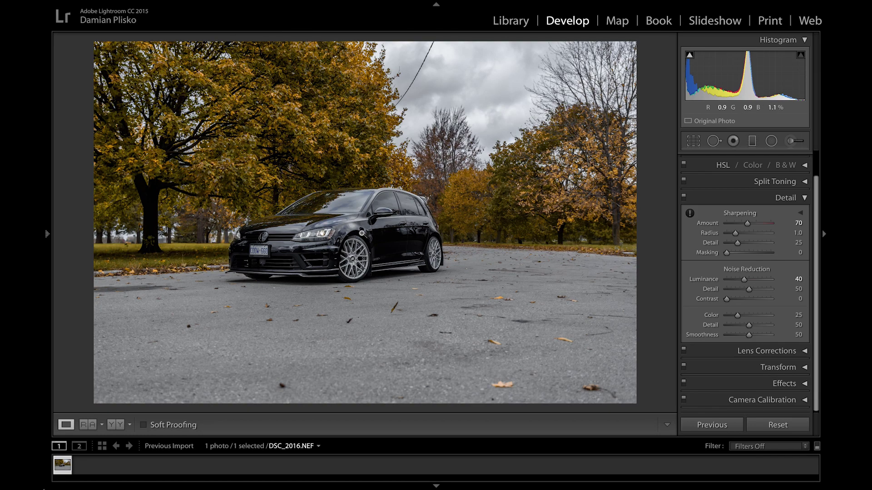
{"action": "left_click", "coordinate": [803, 198]}
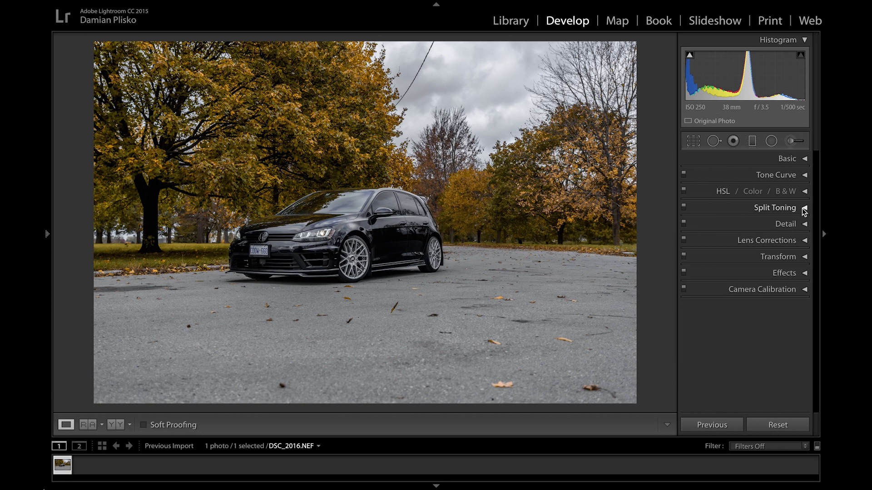
Try a post-crop vignette with an Amount of +9, reset it to 0, and collapse the Effects adjustments.
{"action": "left_click", "coordinate": [804, 273]}
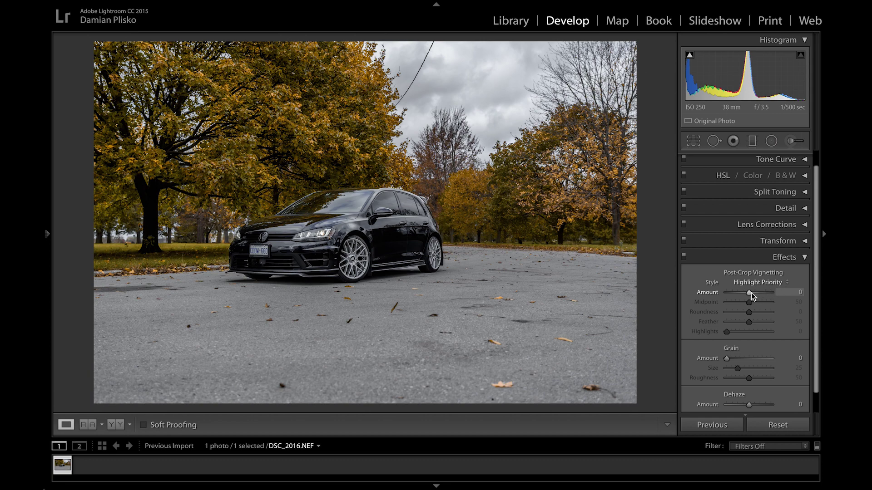
{"action": "mouse_move", "coordinate": [750, 292]}
{"action": "left_mouse_down"}
{"action": "mouse_move", "coordinate": [743, 294]}
{"action": "mouse_move", "coordinate": [755, 296]}
{"action": "left_mouse_up"}
{"action": "left_click", "coordinate": [800, 292]}
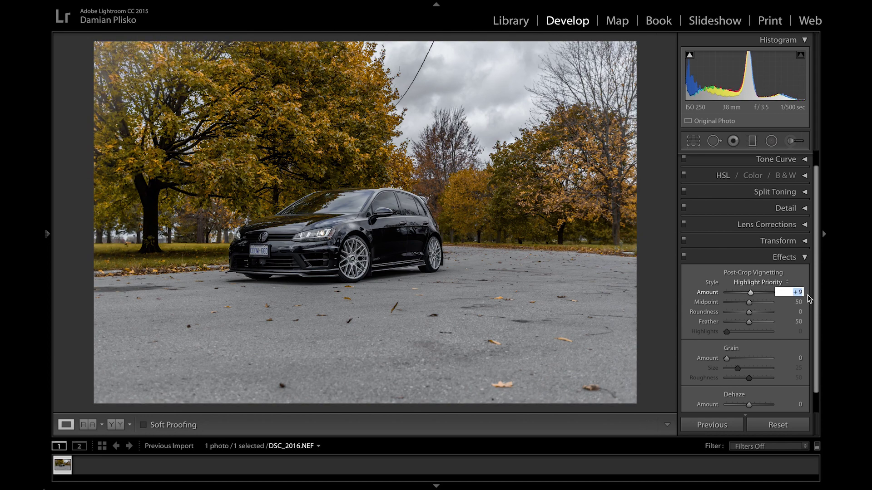
{"action": "type", "text": "0"}
{"action": "key", "text": "Return"}
{"action": "left_click", "coordinate": [806, 258]}
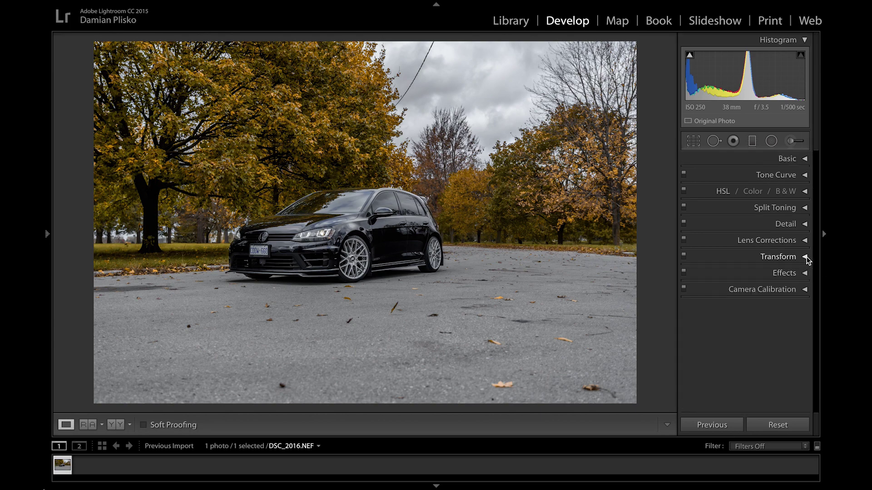
Refine the Basic tone by setting Contrast to +10 and Shadows to +80, and collapse the Basic adjustments.
{"action": "key", "text": "shift+f"}
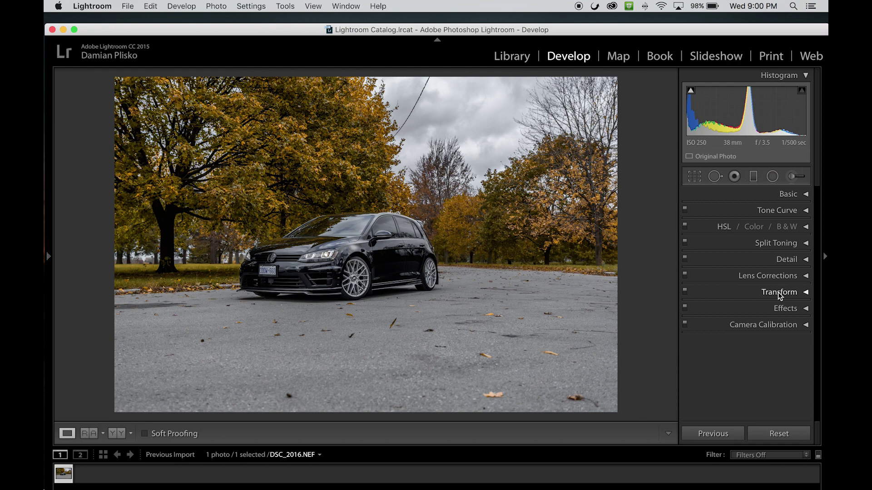
{"action": "left_click", "coordinate": [805, 194]}
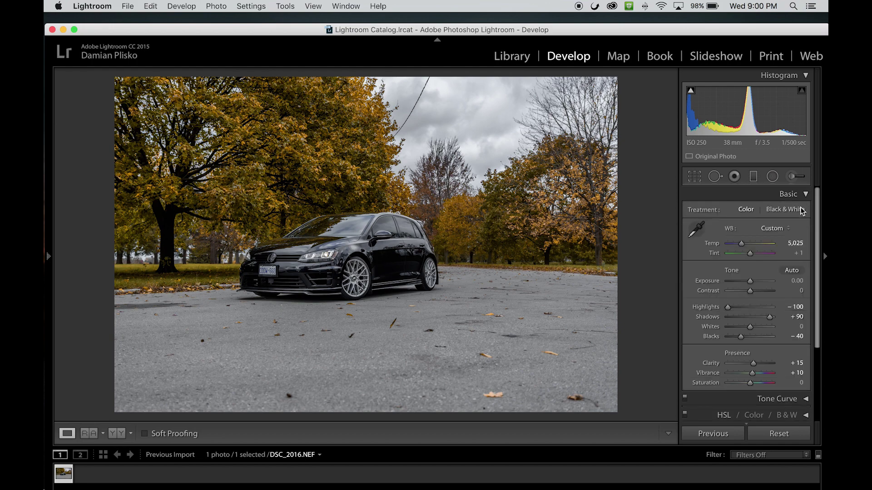
{"action": "scroll", "coordinate": [785, 250], "scroll_direction": "down", "scroll_amount": 2}
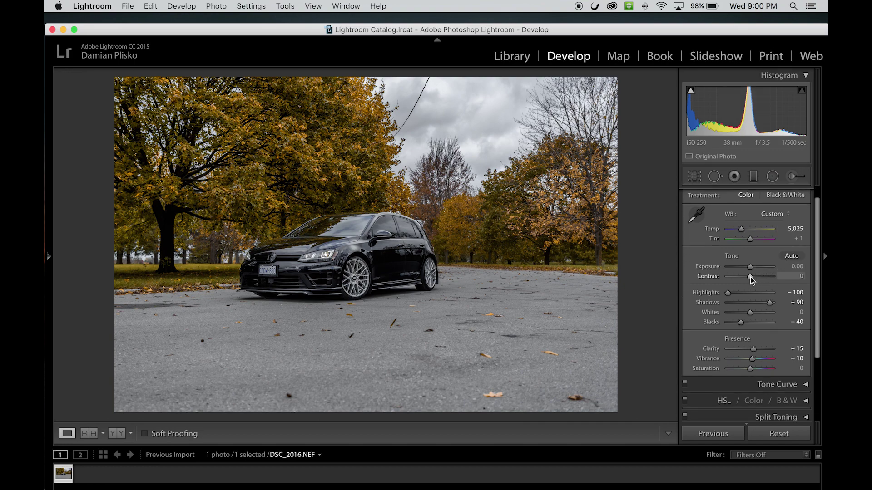
{"action": "left_click", "coordinate": [797, 277]}
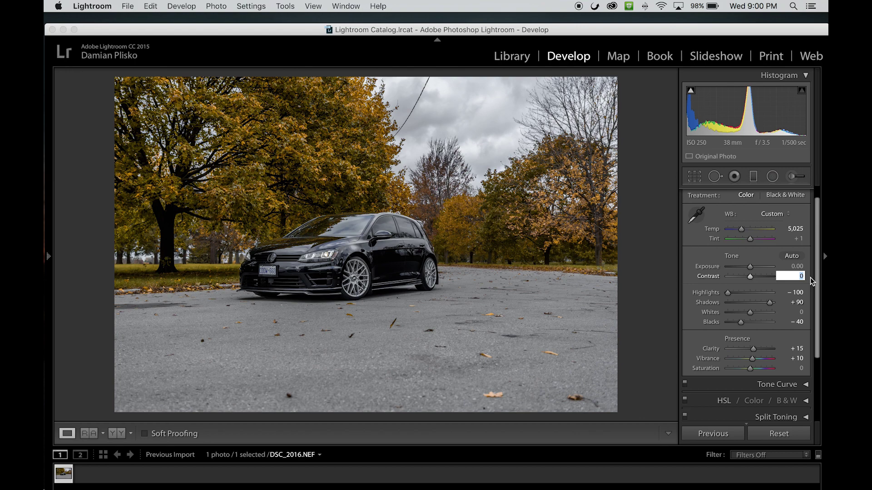
{"action": "type", "text": "10"}
{"action": "key", "text": "Return"}
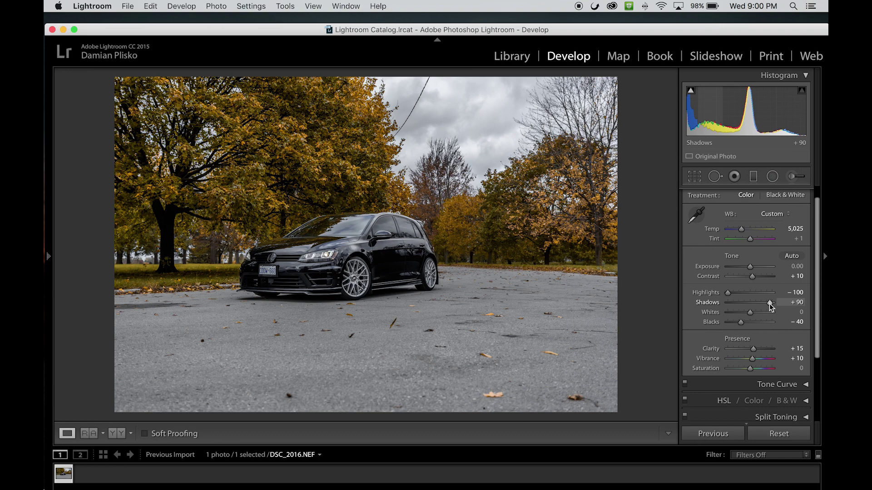
{"action": "left_click_drag", "start_coordinate": [770, 306], "coordinate": [767, 307]}
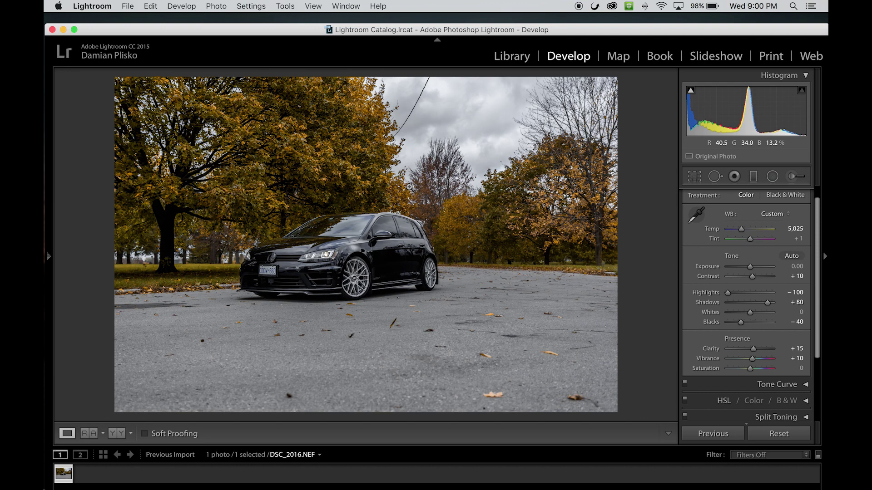
{"action": "scroll", "coordinate": [777, 246], "scroll_direction": "up", "scroll_amount": 1}
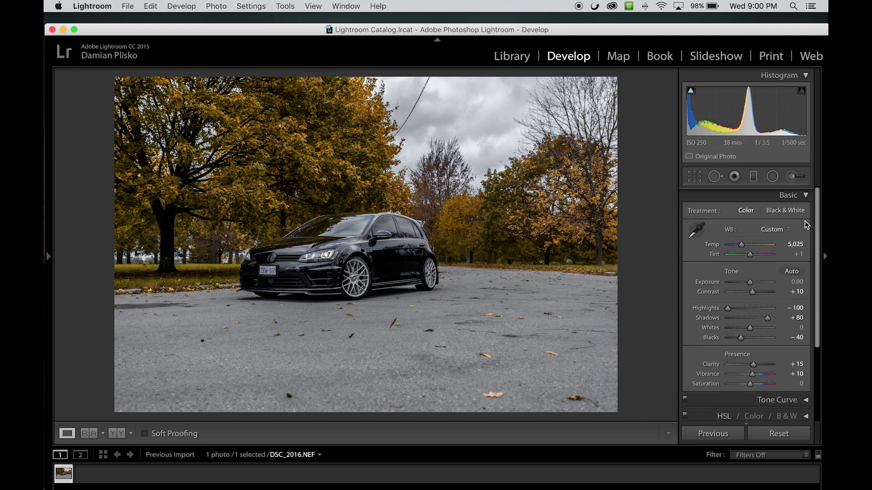
{"action": "left_click", "coordinate": [805, 195]}
Add a graduated filter from the photo's bottom edge up to the base of the car and lower its Exposure to −1.51.
{"action": "key", "text": "f"}
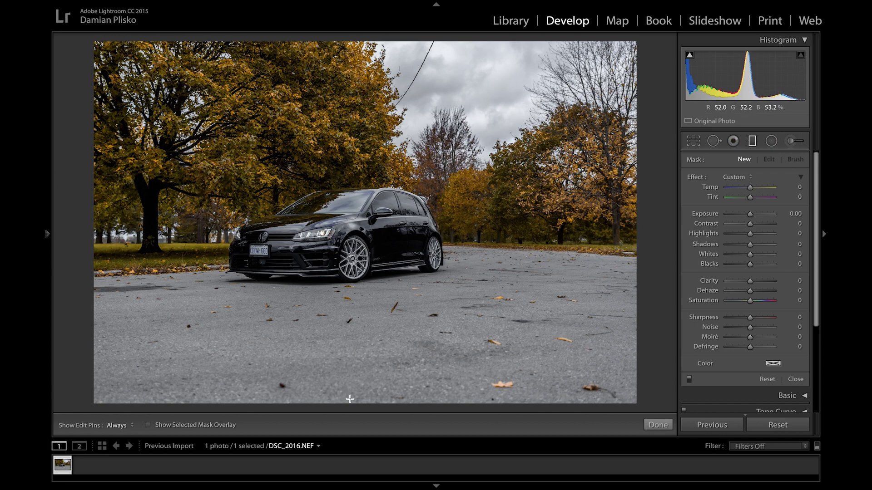
{"action": "left_click_drag", "start_coordinate": [349, 403], "coordinate": [352, 281]}
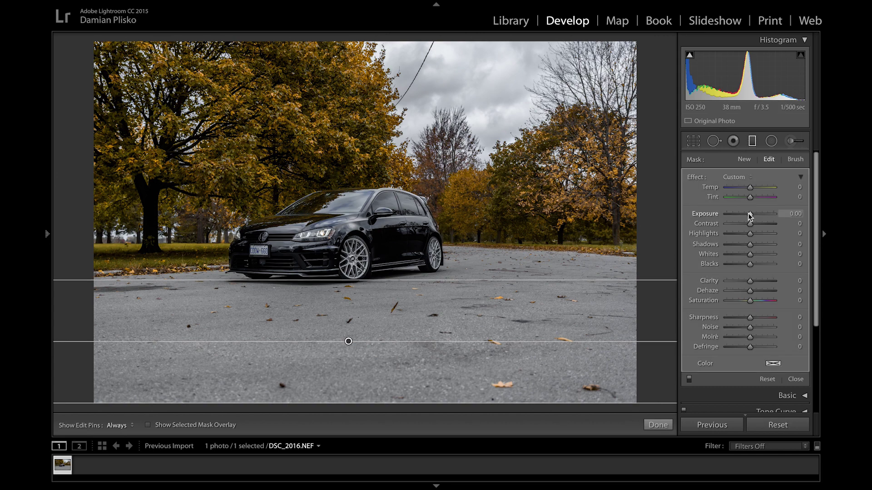
{"action": "left_click_drag", "start_coordinate": [749, 217], "coordinate": [741, 215]}
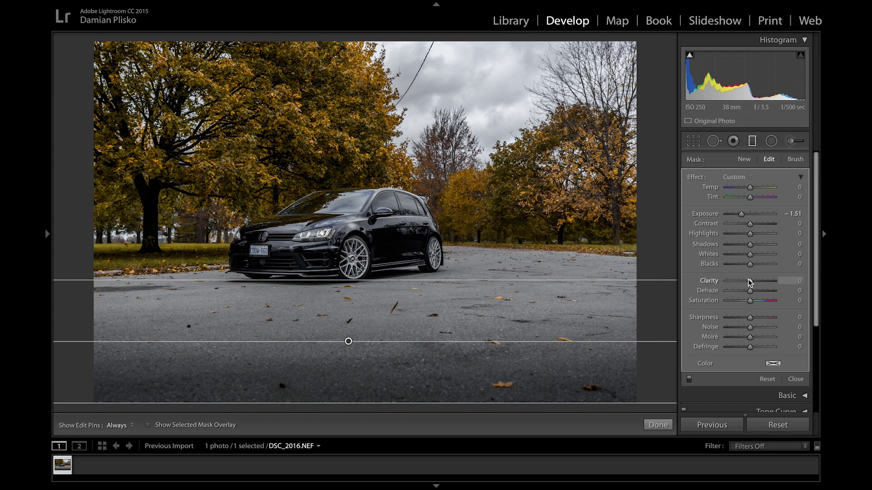
Set the Clarity of the graduated filter over the foreground pavement to 15 and close the local adjustment tool.
{"action": "left_click_drag", "start_coordinate": [750, 284], "coordinate": [754, 283]}
{"action": "left_click", "coordinate": [659, 250]}
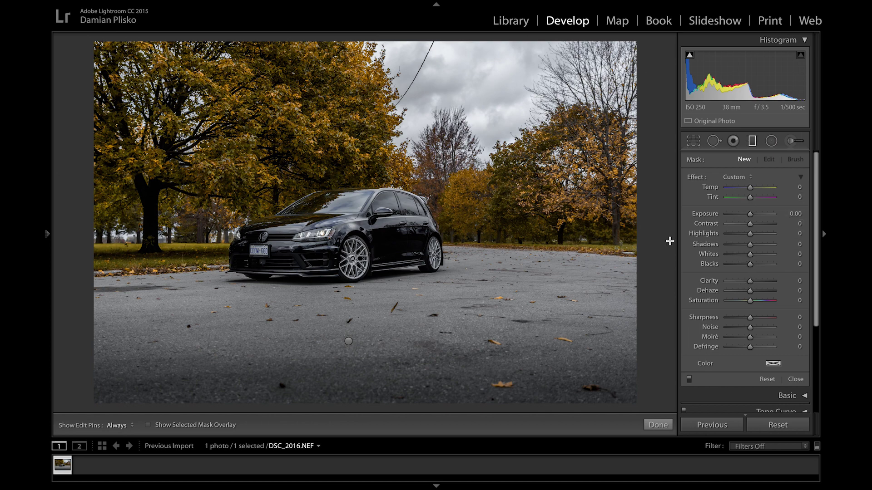
{"action": "left_click", "coordinate": [349, 342]}
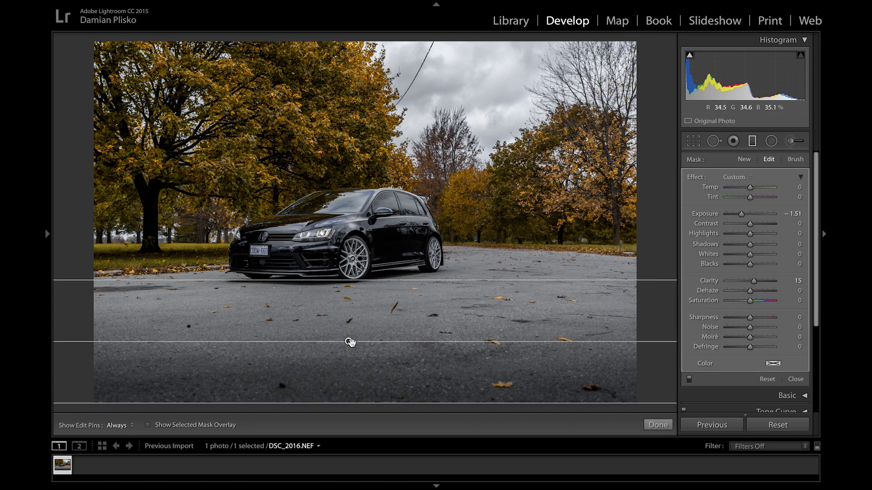
{"action": "left_click", "coordinate": [677, 253]}
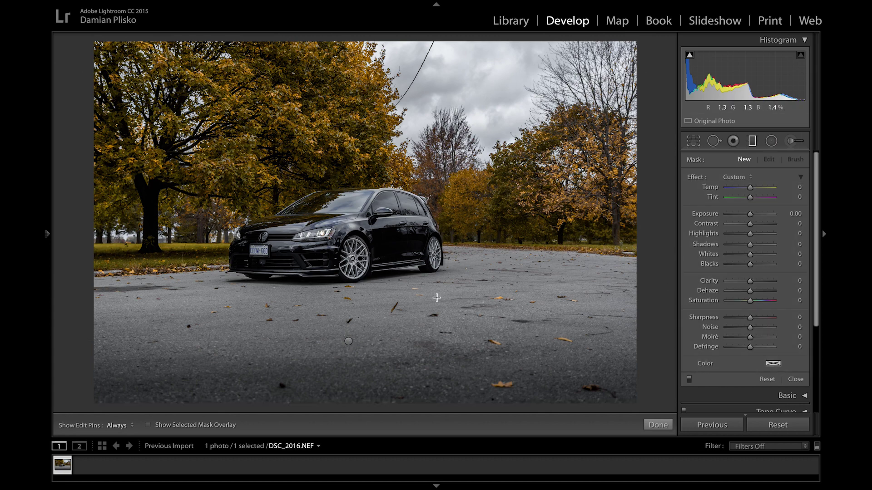
{"action": "key", "text": "ctrl+equal"}
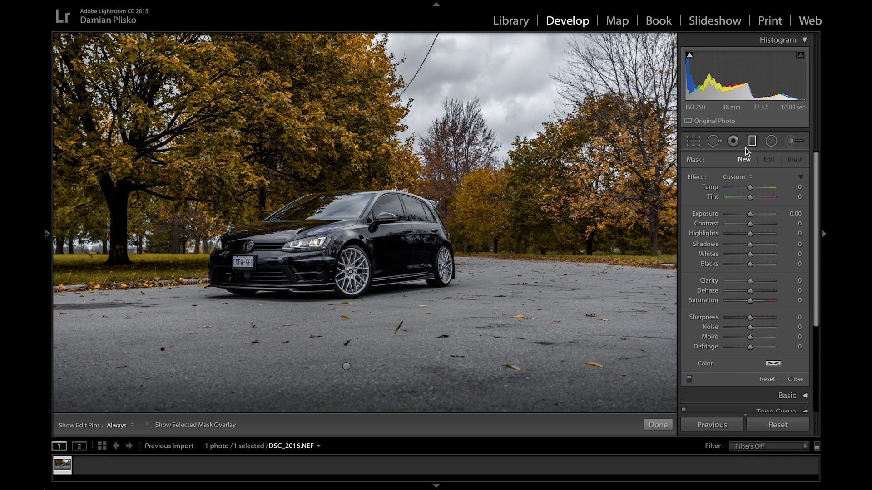
{"action": "left_click", "coordinate": [733, 141]}
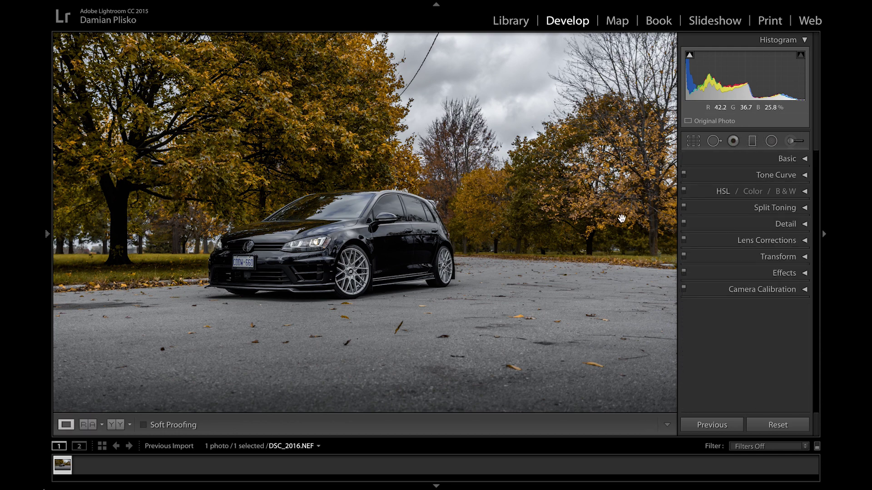
Compare the original and edited photo side by side with the whole car in frame, and return to the single-photo view.
{"action": "left_click", "coordinate": [118, 426]}
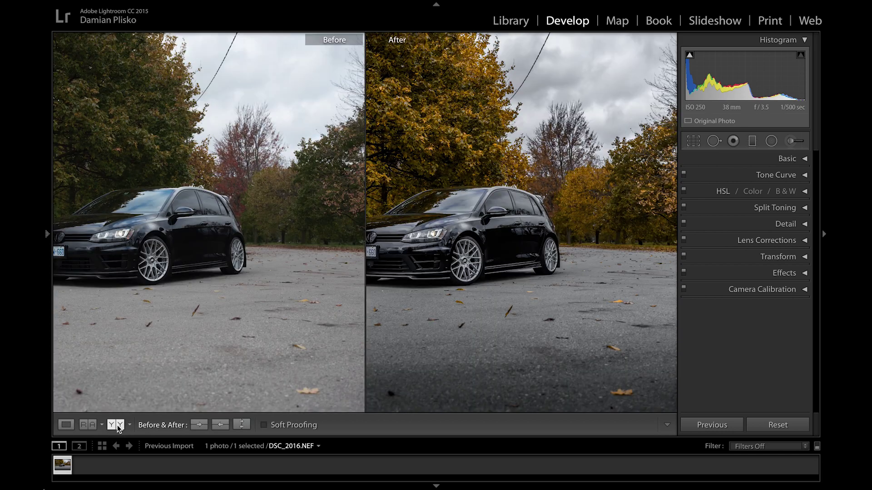
{"action": "left_click_drag", "start_coordinate": [513, 254], "coordinate": [544, 254]}
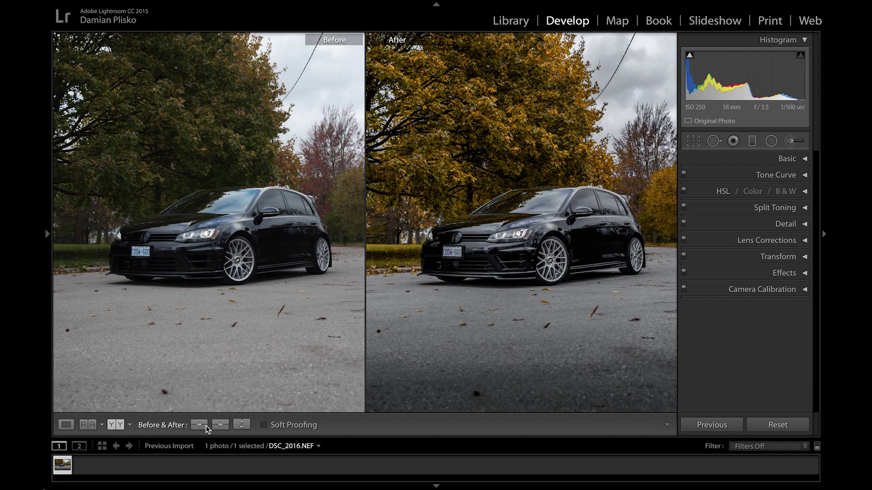
{"action": "left_click", "coordinate": [71, 424]}
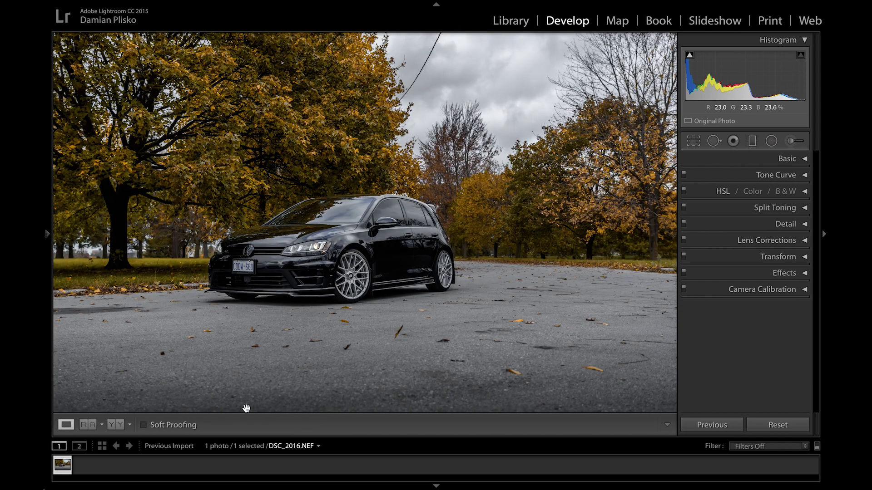